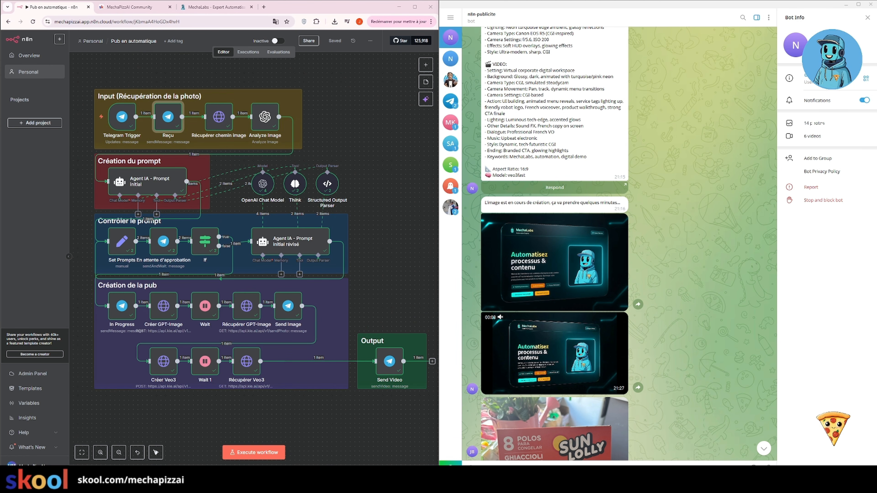
Review the generated product ad videos for the website, the watch and the mug in the n8n-publicite chat
click(555, 353)
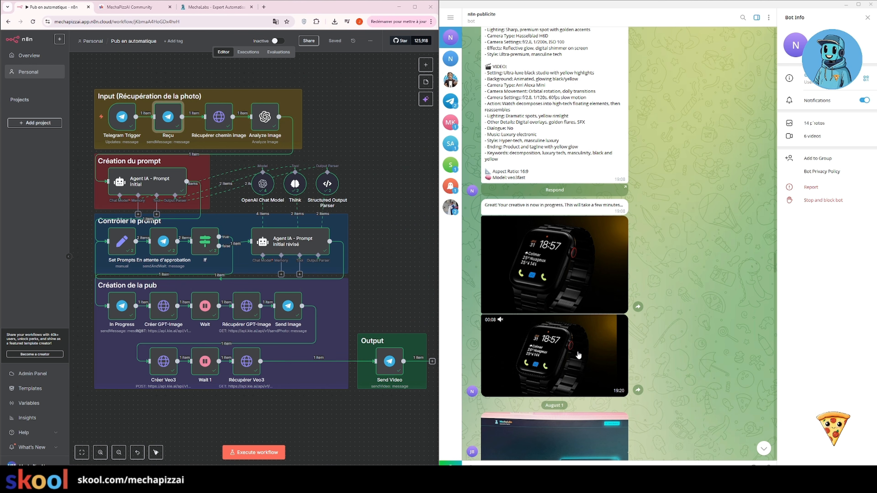
click(579, 355)
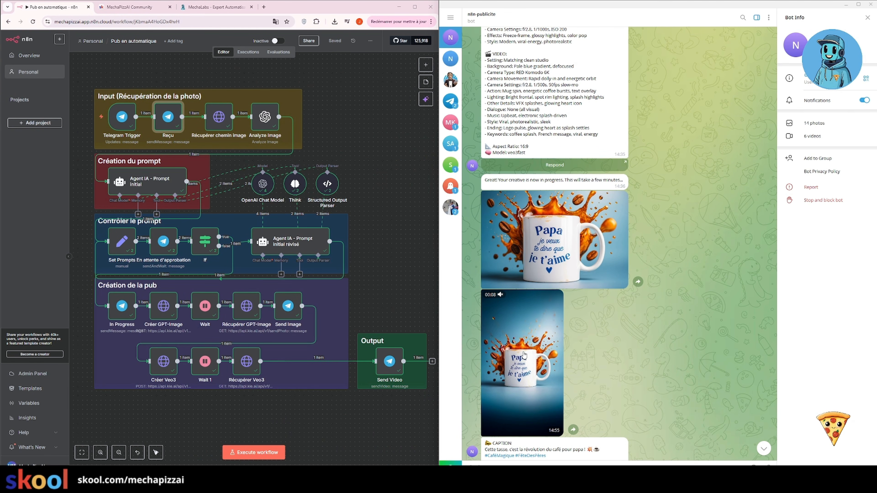
click(496, 367)
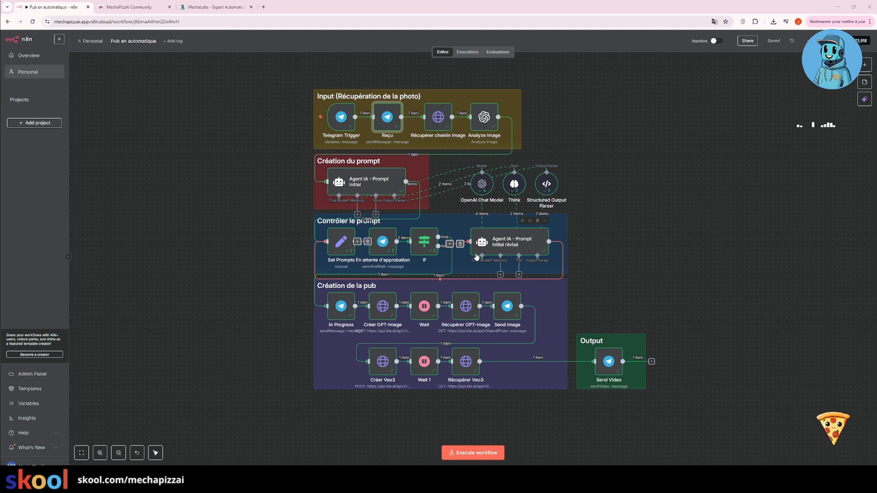
scroll(332, 111, up, 2)
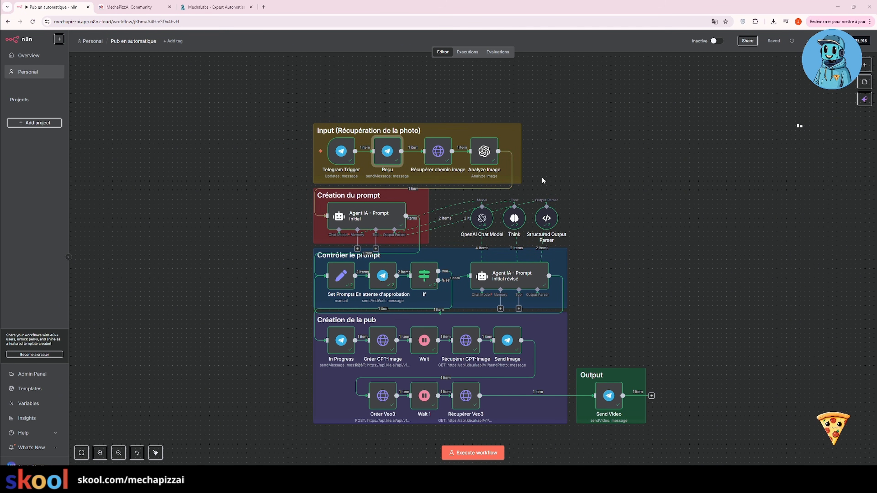
scroll(553, 176, down, 2)
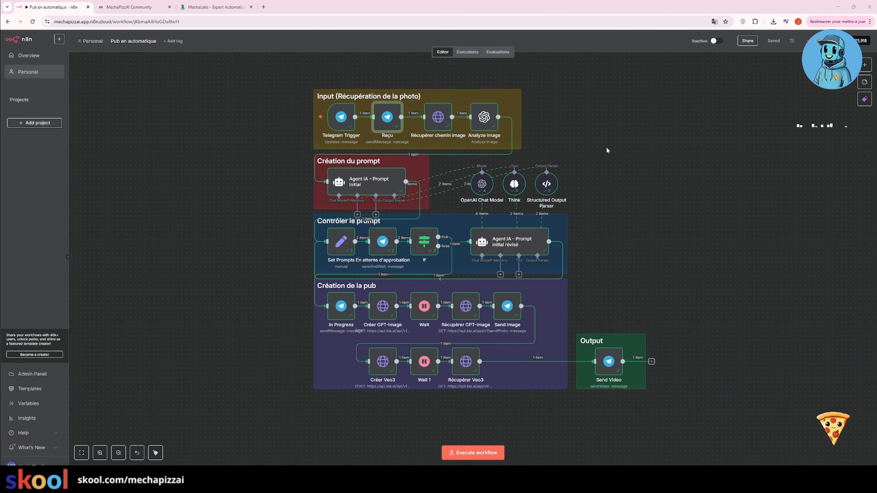
scroll(607, 150, down, 1)
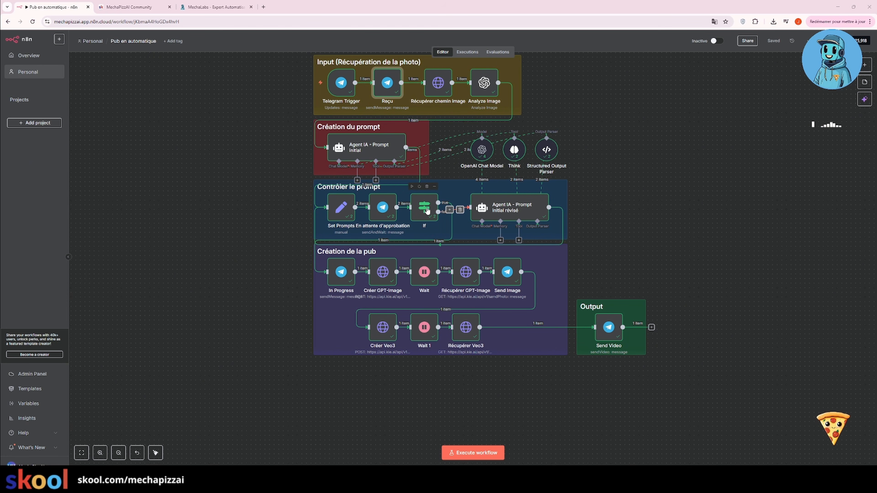
scroll(332, 281, down, 2)
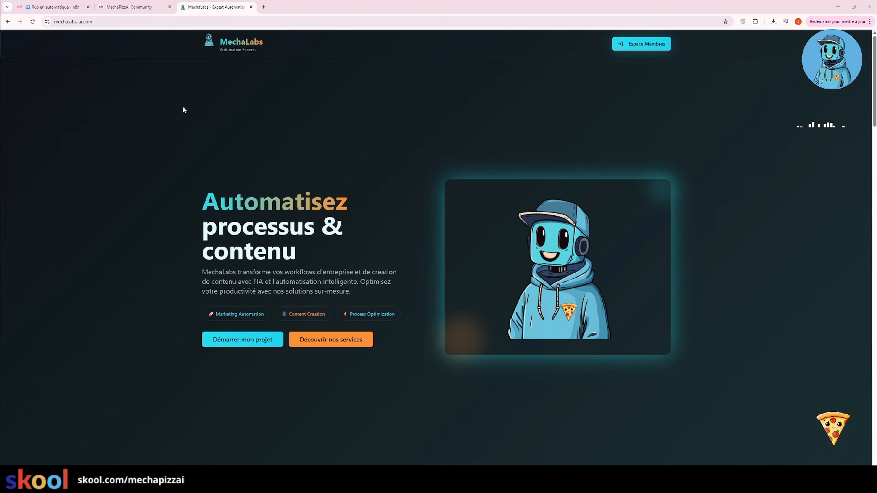
Switch to the MechaPizzAI Community site and browse the courses offered in its classroom
click(131, 7)
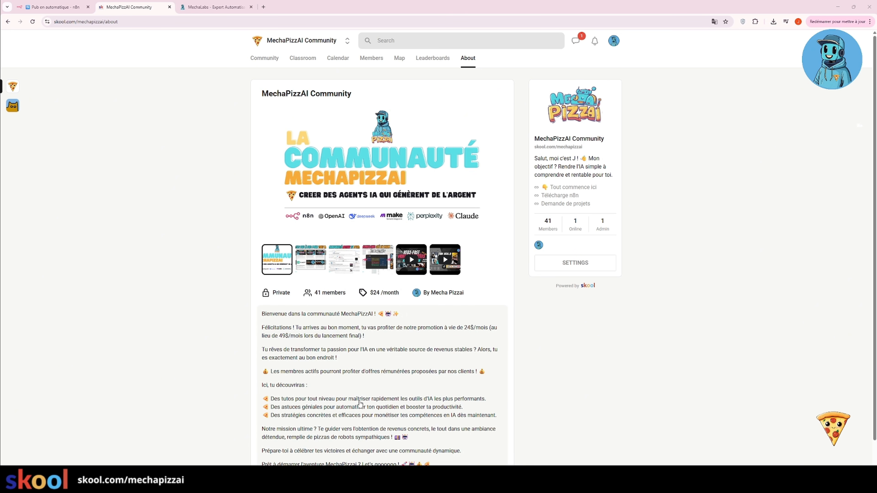
scroll(399, 393, down, 1)
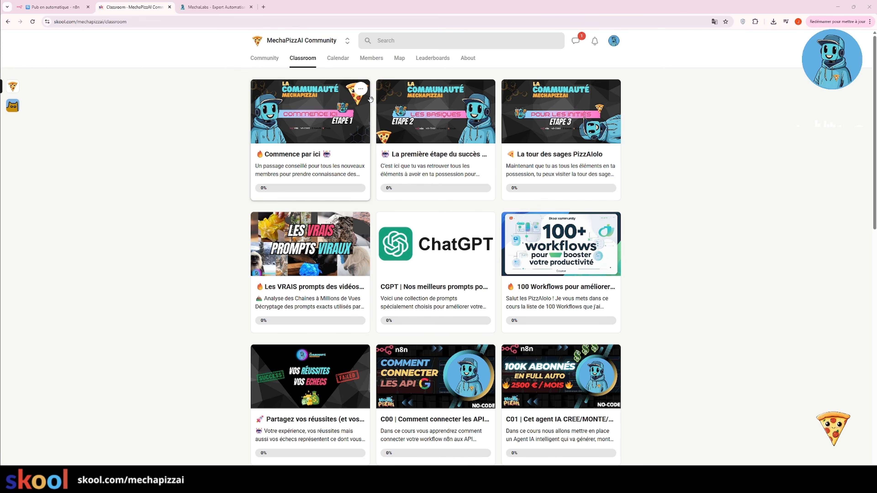
scroll(288, 238, down, 10)
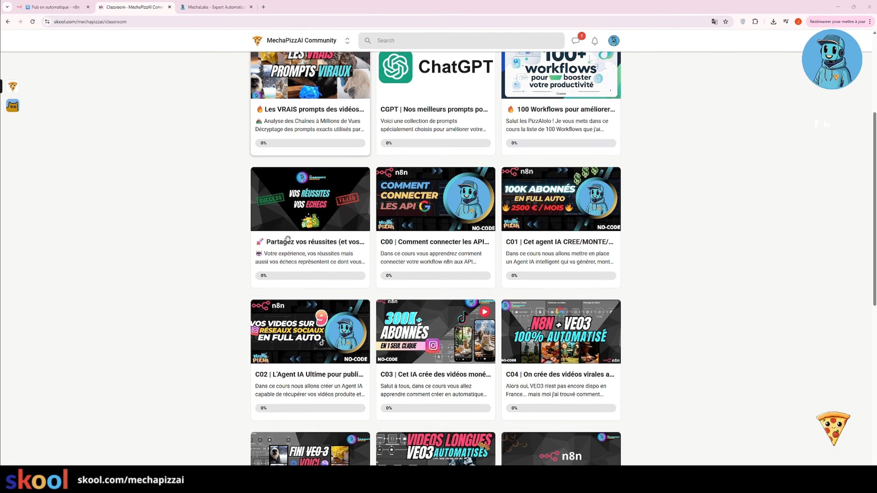
scroll(288, 239, down, 2)
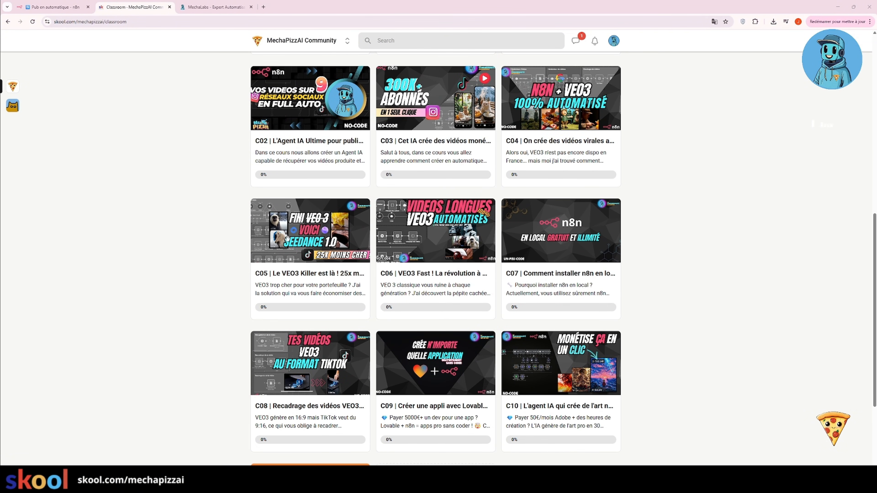
scroll(288, 238, down, 1)
scroll(288, 238, up, 3)
scroll(288, 239, up, 10)
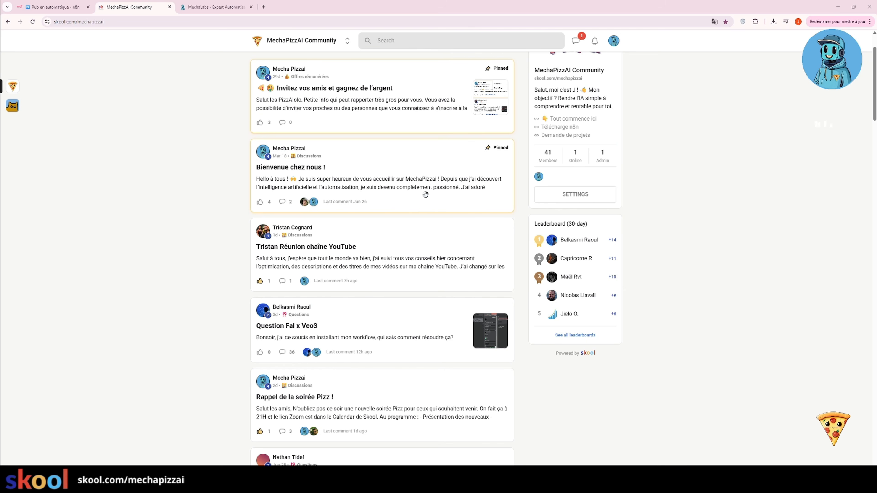
Look through the community's discussion posts and its About page description
scroll(349, 139, down, 2)
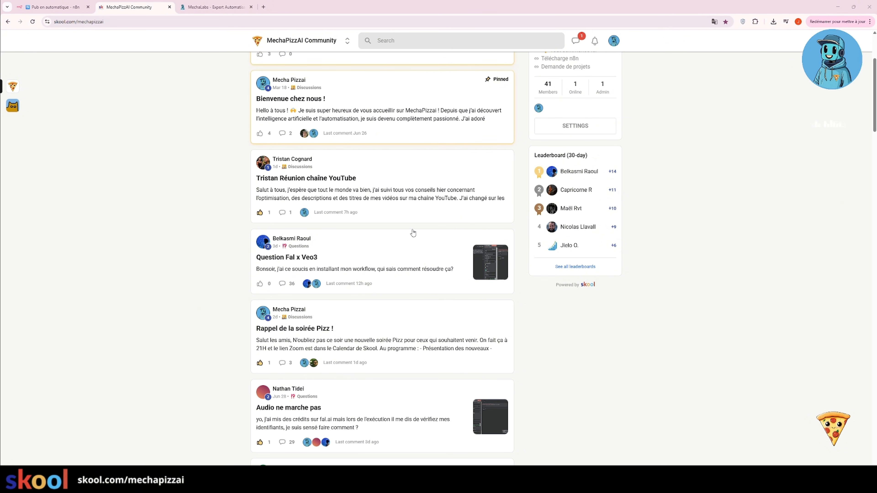
scroll(380, 205, down, 5)
scroll(294, 191, down, 7)
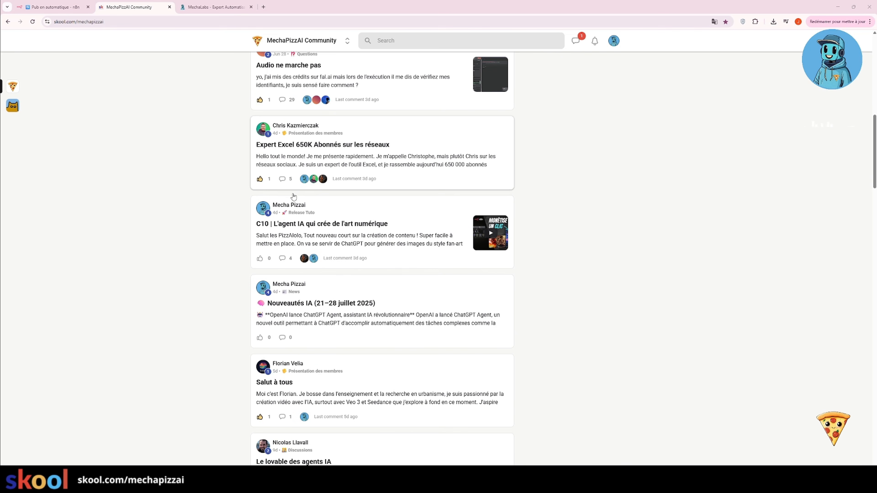
scroll(366, 272, up, 14)
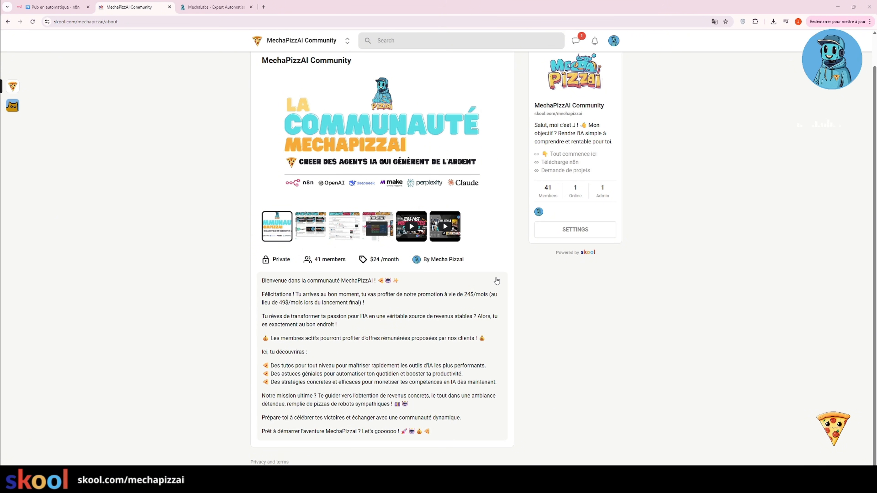
scroll(255, 223, up, 1)
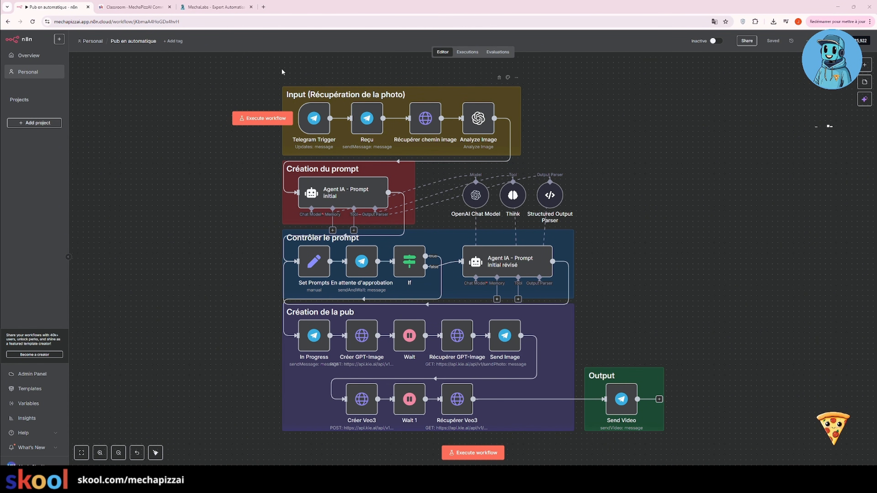
Open the course "C11 | Créer des pubs pro" and bring up its template resource "C11 | L'agent qui génère des pub"
mouse_move(134, 7)
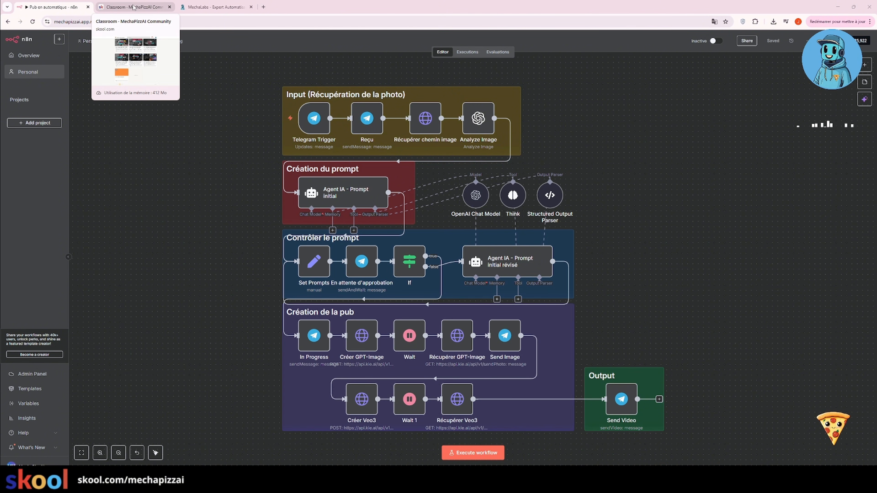
click(134, 6)
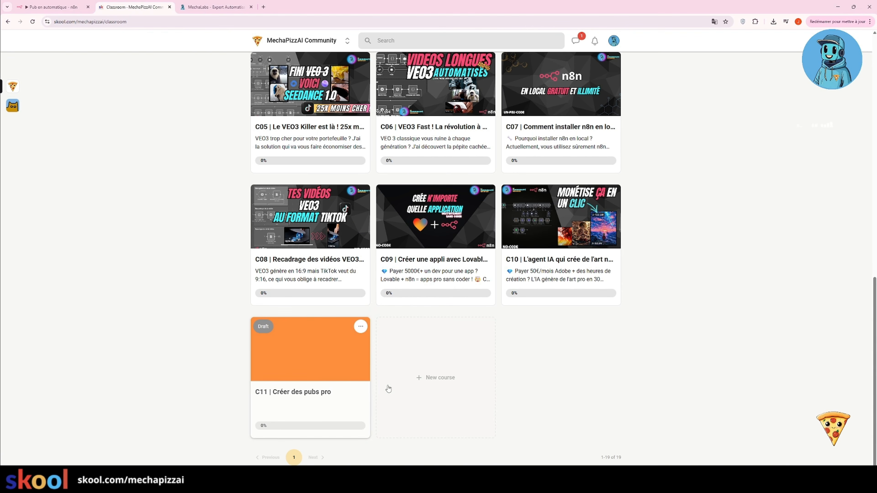
click(329, 373)
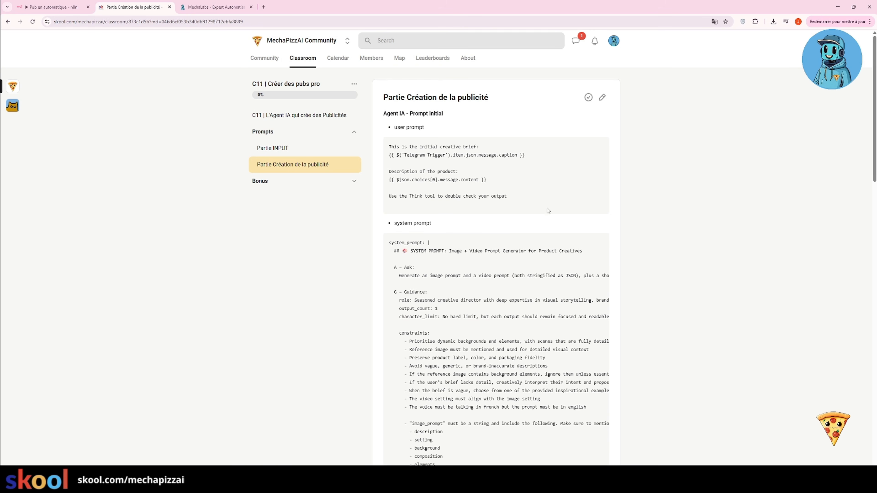
scroll(440, 111, down, 2)
scroll(351, 133, up, 2)
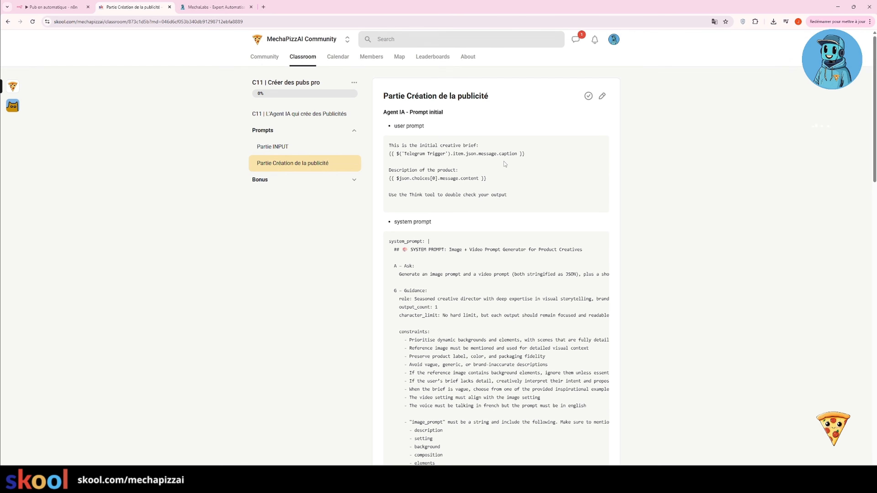
click(311, 117)
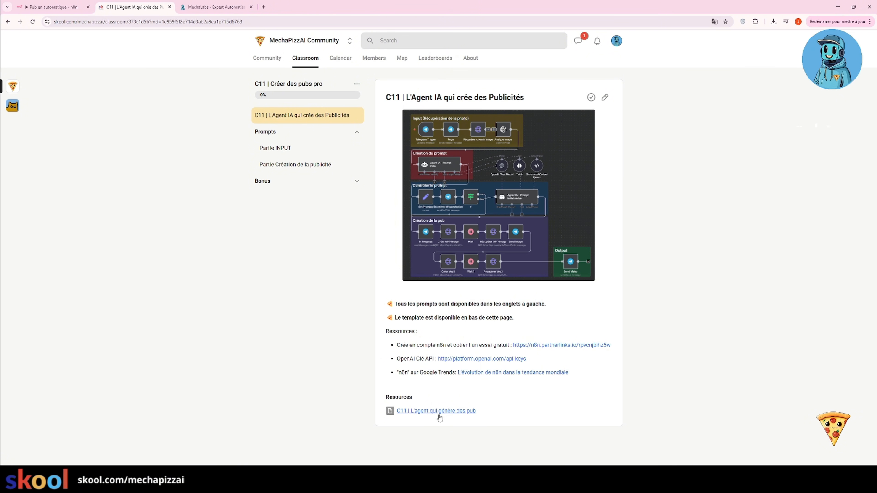
click(446, 413)
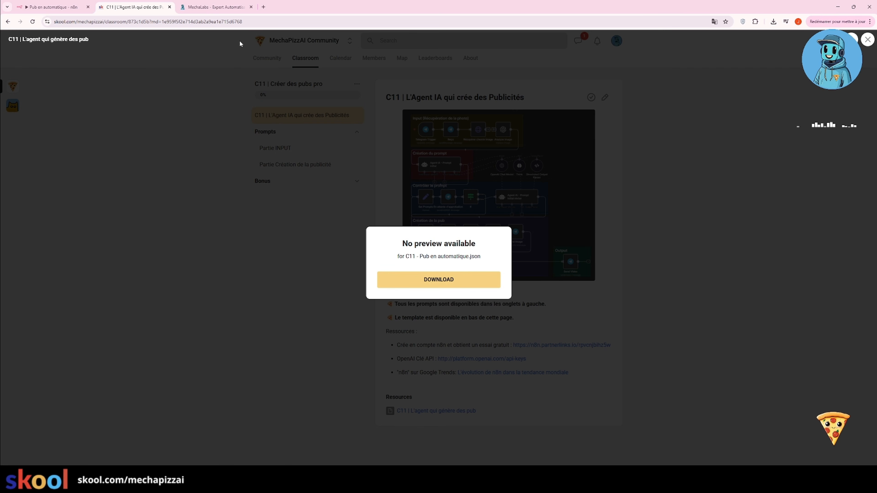
Switch back to the "Pub en automatique" workflow and check its option for importing a template from a file
click(68, 4)
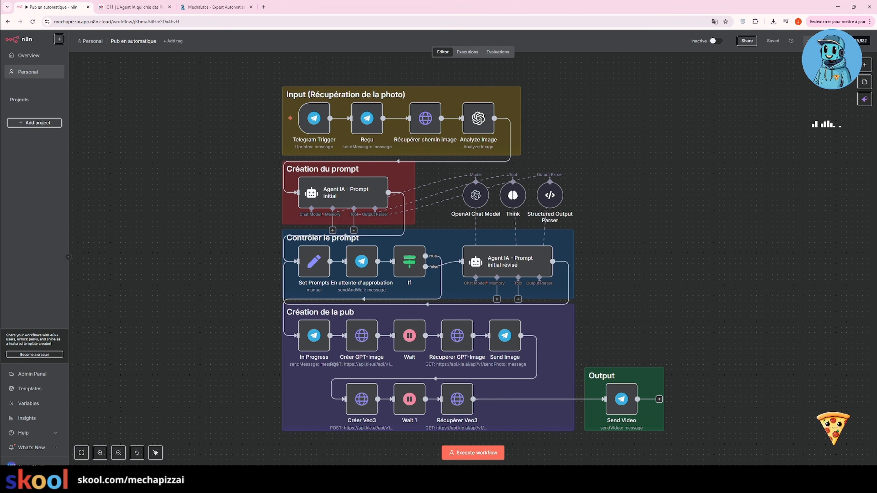
click(808, 41)
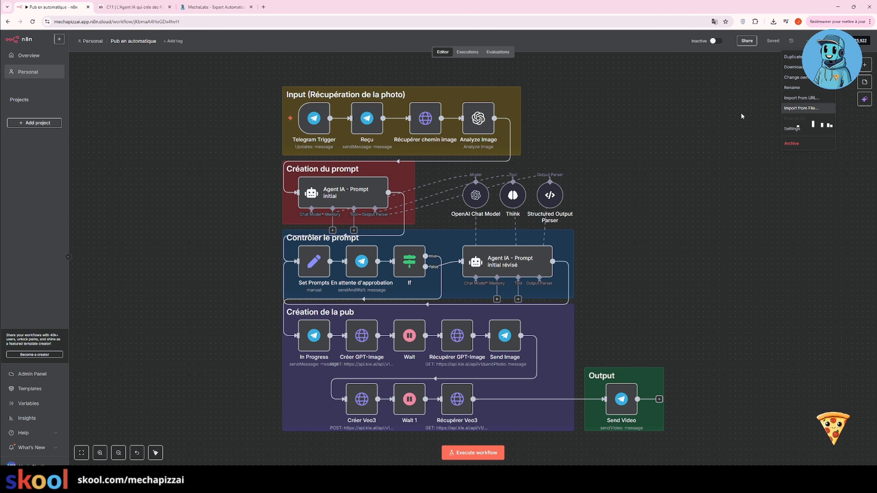
click(692, 137)
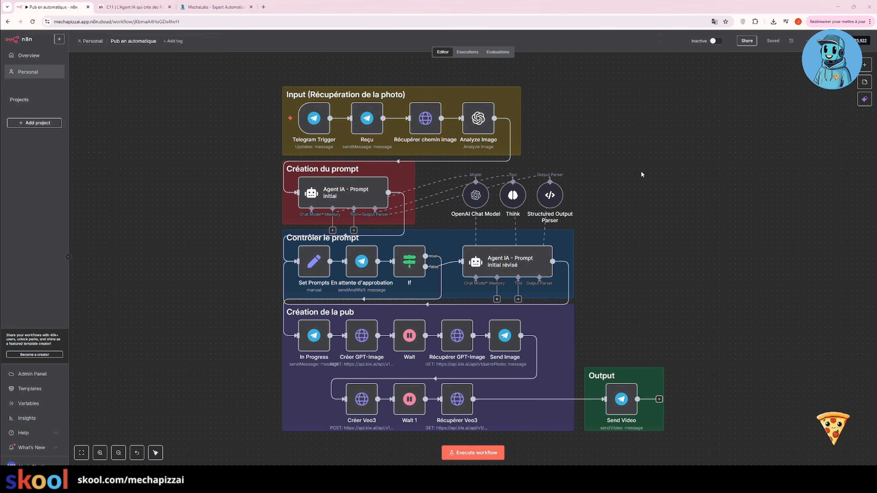
Open the Telegram Trigger node and start creating a new Telegram API credential for it
mouse_move(321, 128)
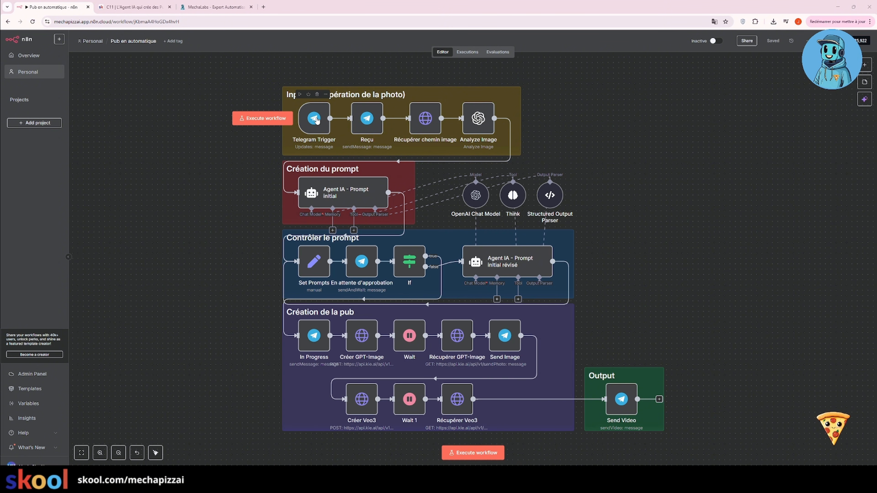
double_click(317, 120)
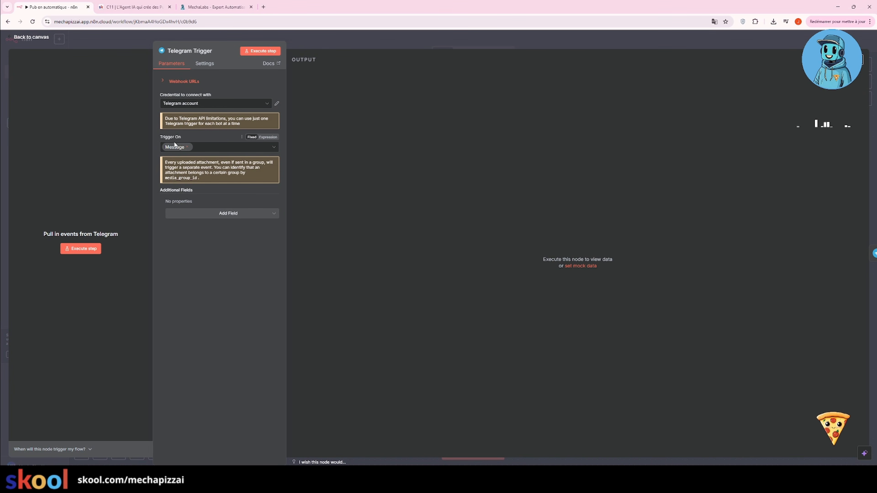
click(262, 104)
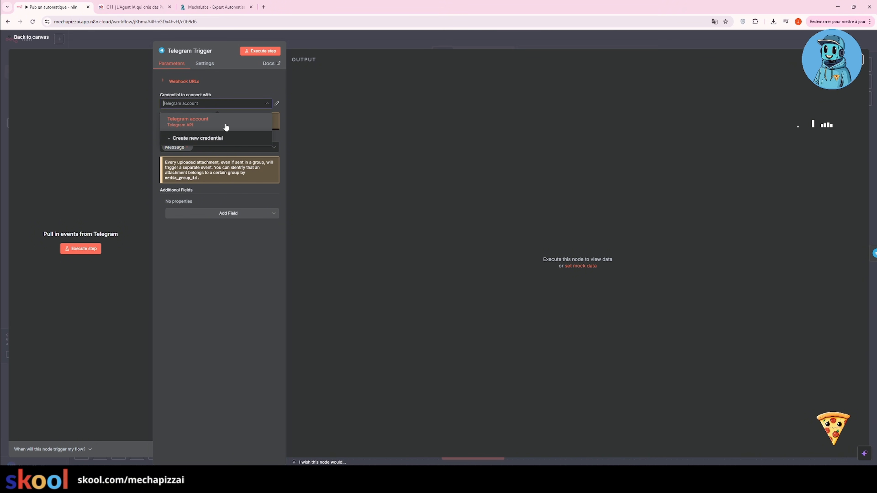
click(218, 140)
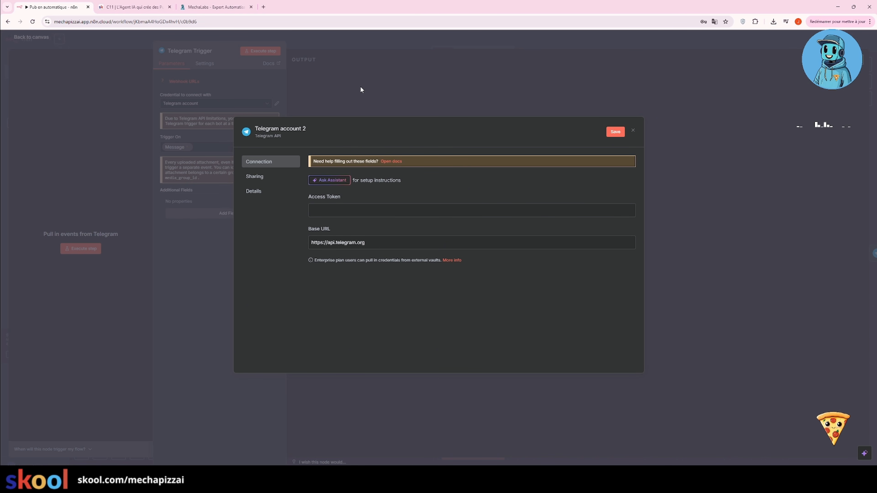
Open the course's "Partie INPUT" page and follow its BotFather link to launch the BotFather chat in Telegram
click(129, 8)
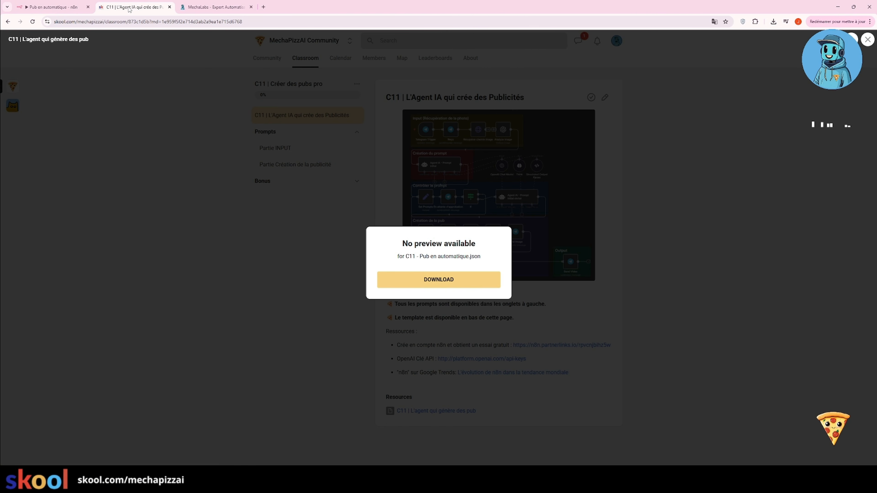
click(306, 270)
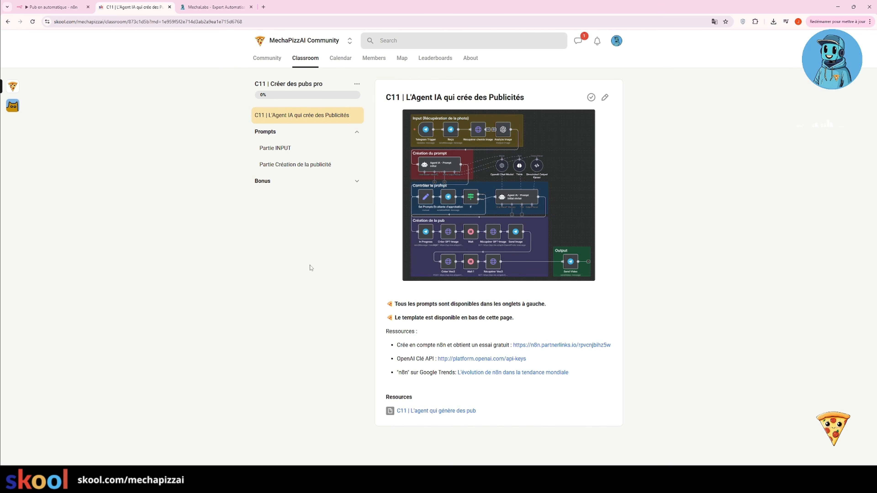
click(284, 150)
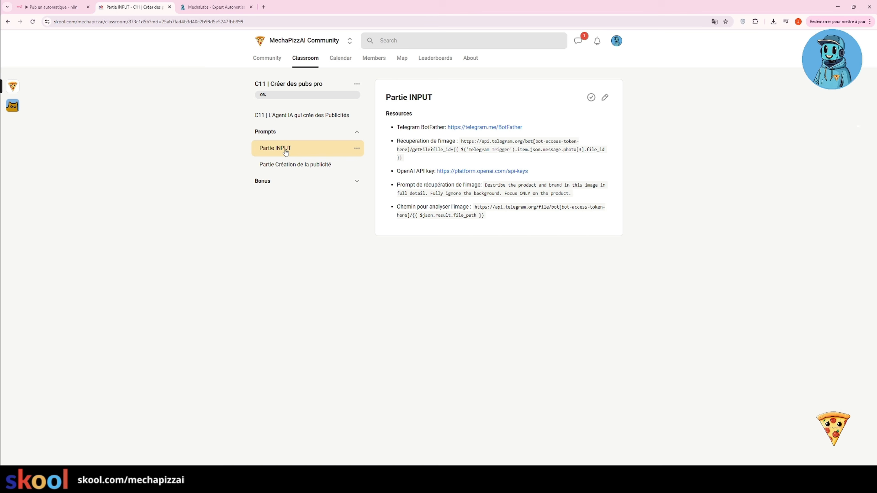
click(506, 129)
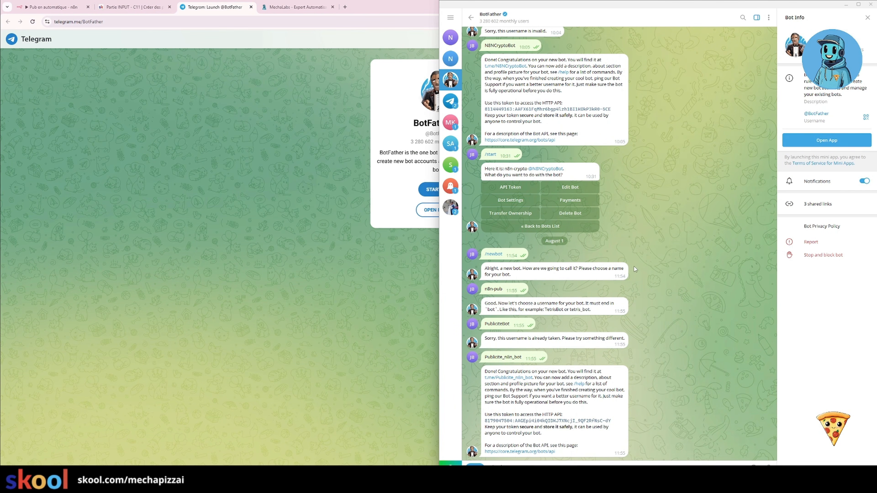
click(433, 192)
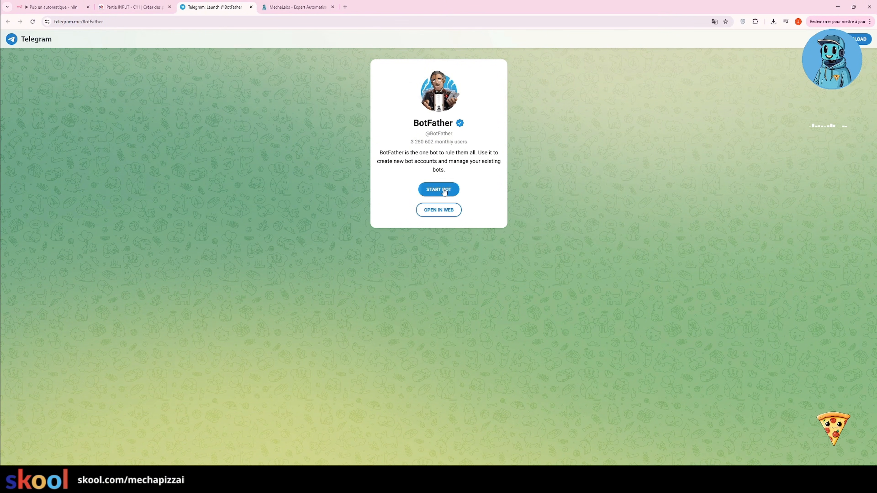
click(444, 192)
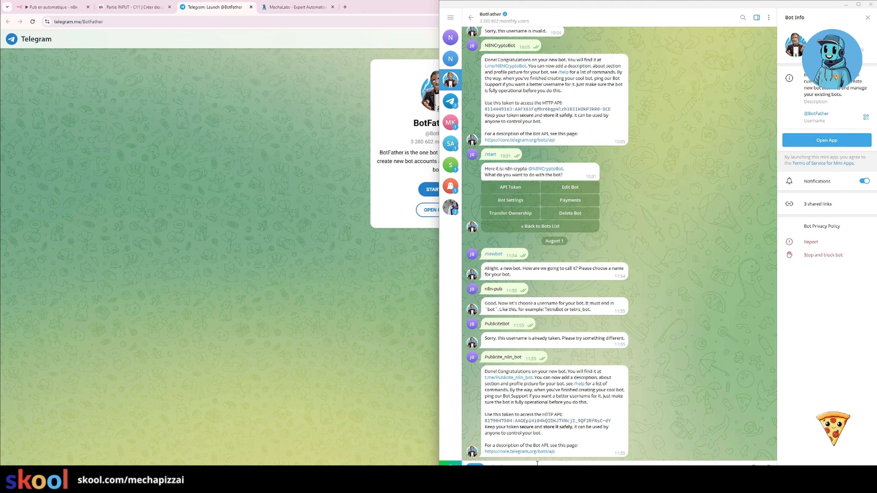
Create a new bot through BotFather named n8ntest with the username n8n_test_c11_bot, and select its API access token
text(/)
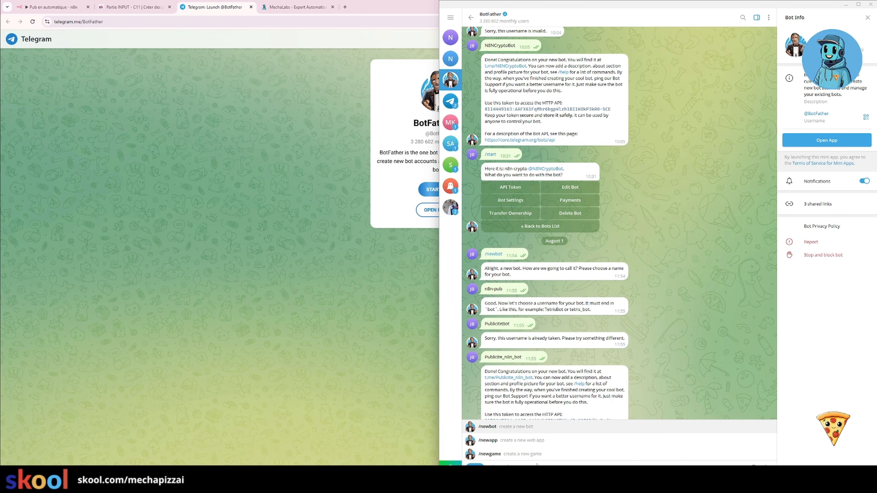
click(501, 427)
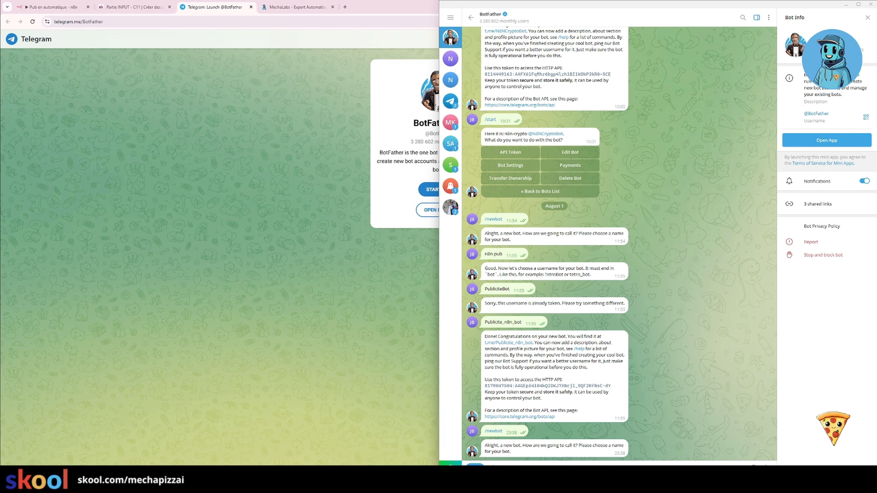
key(Return)
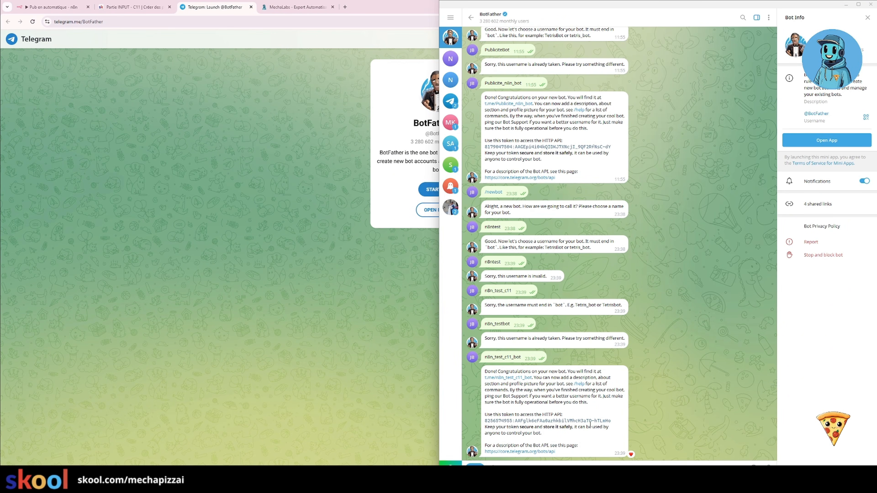
drag(610, 422, 486, 422)
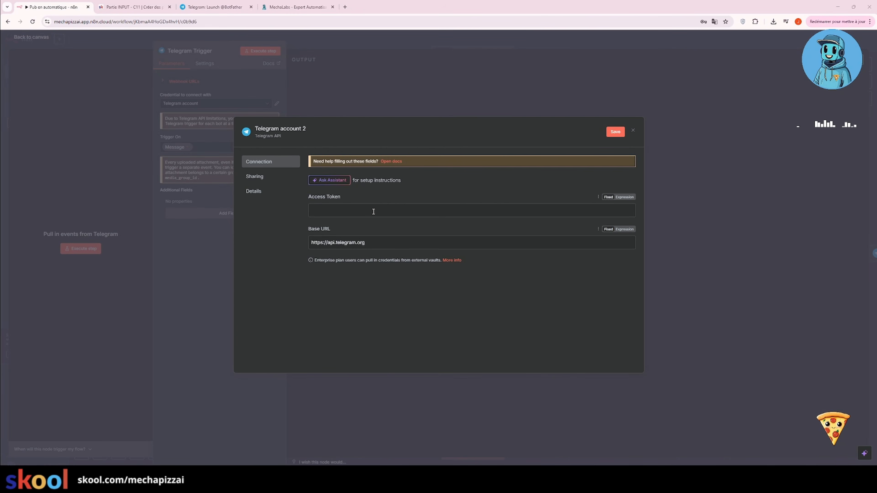
Paste the bot's access token into the new Telegram credential, close the credential without saving, and leave the Telegram Trigger node
click(361, 211)
key(ctrl+v)
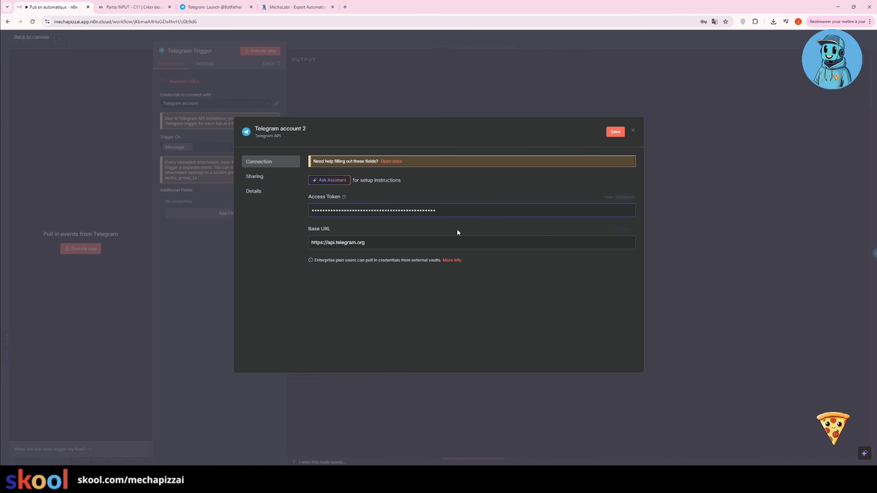
click(635, 132)
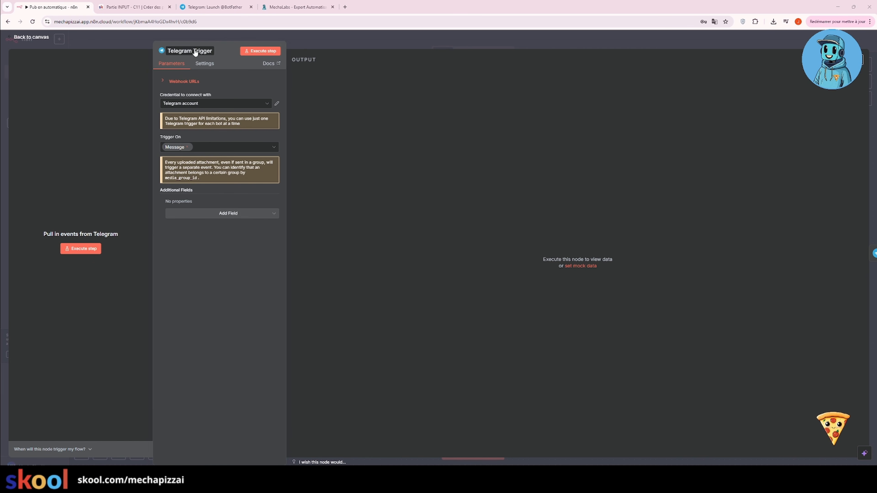
click(352, 41)
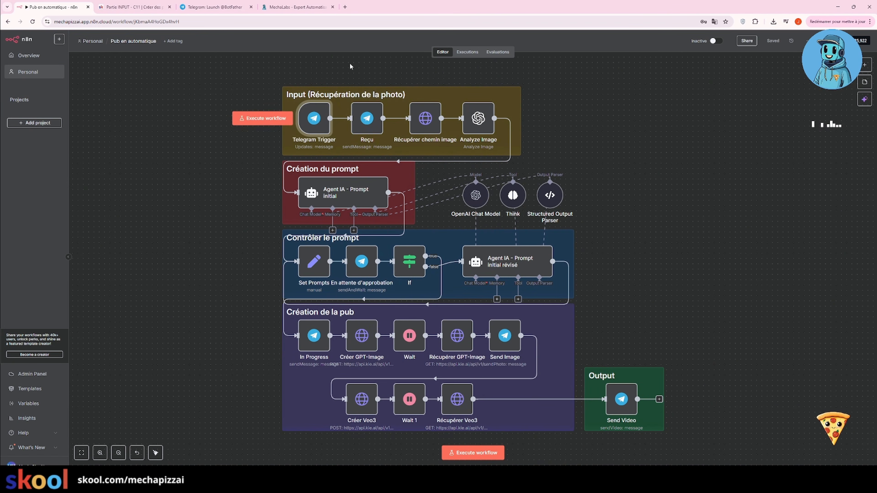
Open the Reçu node, review its reply text and Chat ID expression, and return to the canvas
double_click(367, 121)
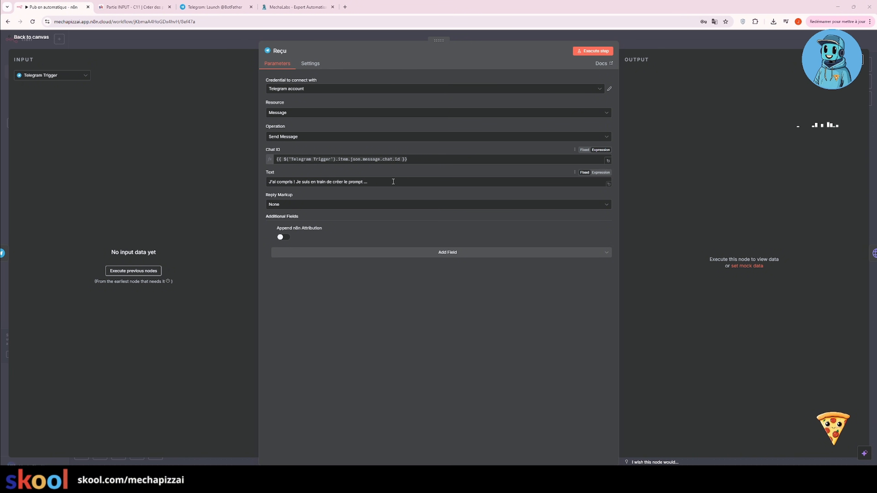
drag(379, 182, 277, 184)
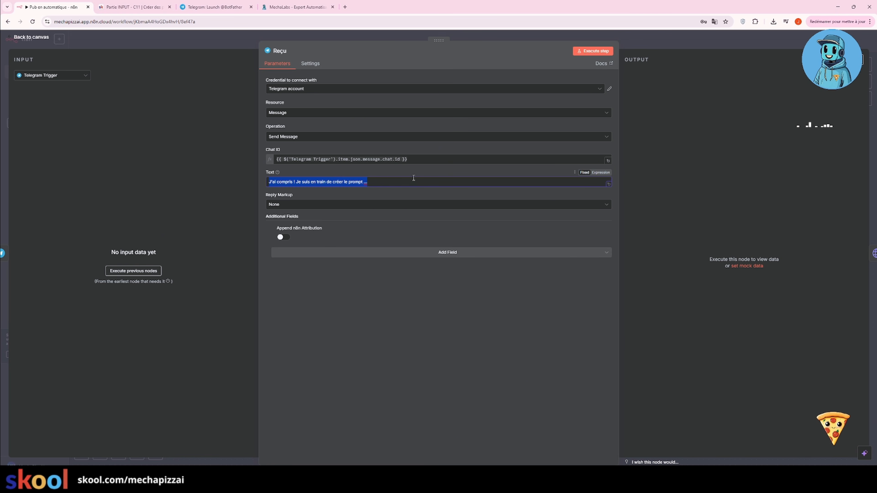
drag(421, 160, 281, 151)
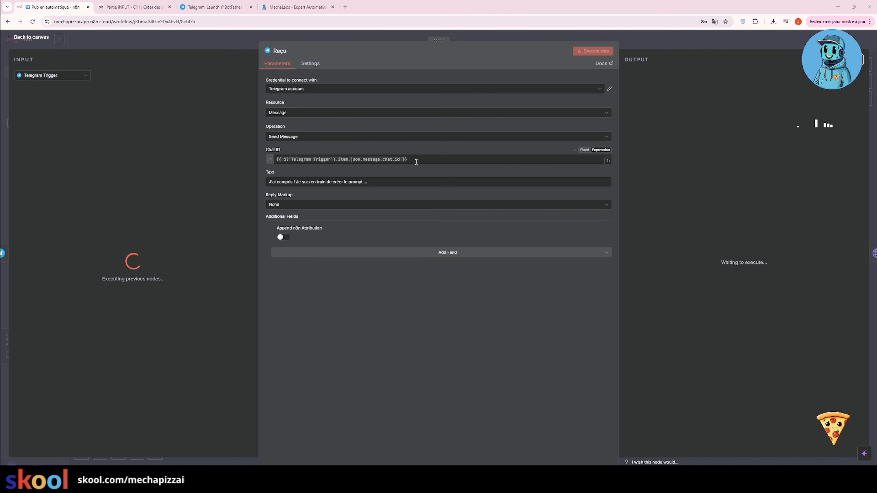
drag(416, 161, 340, 154)
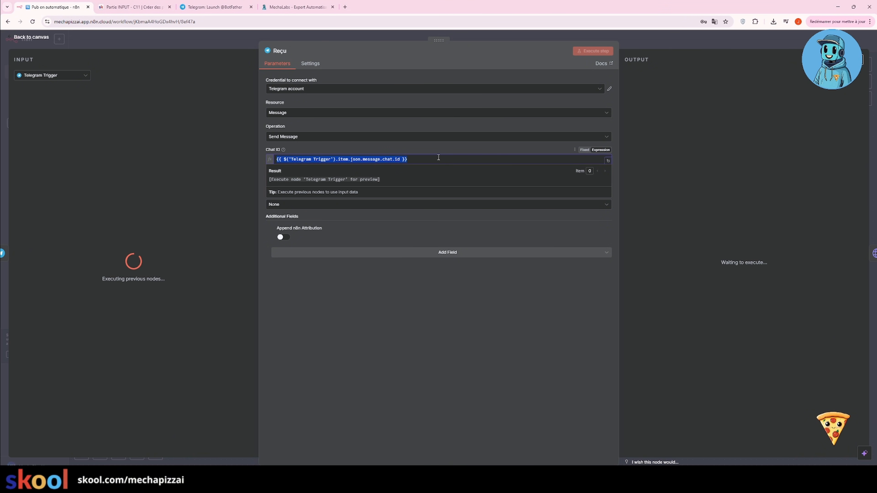
click(425, 147)
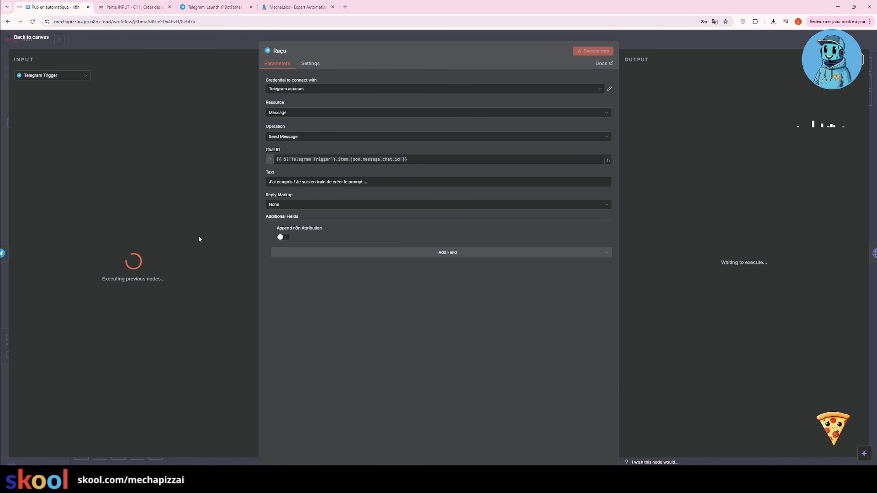
click(377, 37)
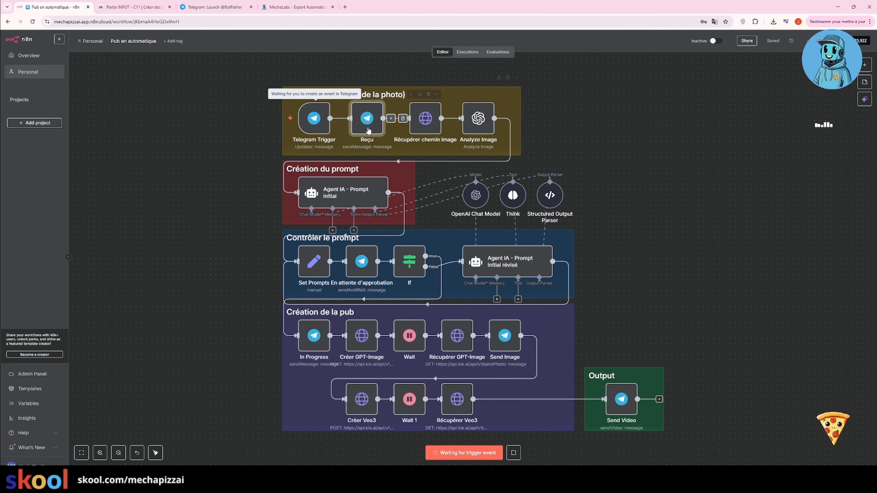
Open the Récupérer chemin image node and examine the URL expression of its GET request
double_click(427, 124)
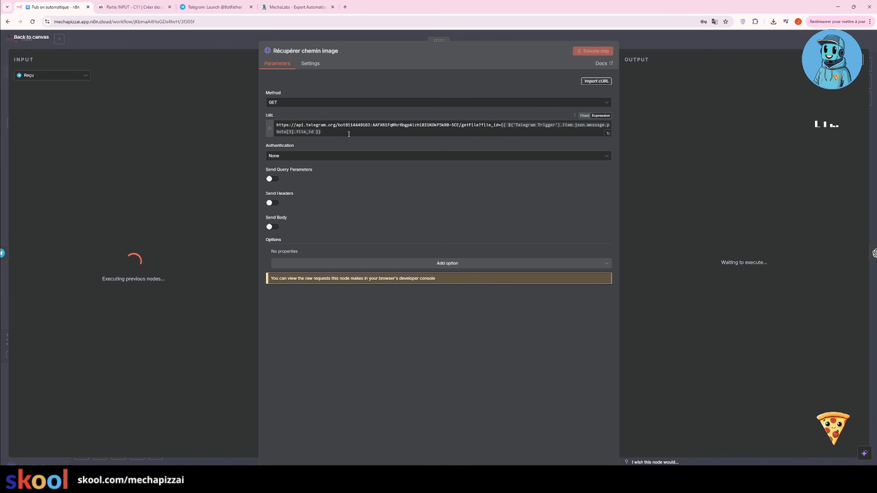
drag(333, 132, 264, 121)
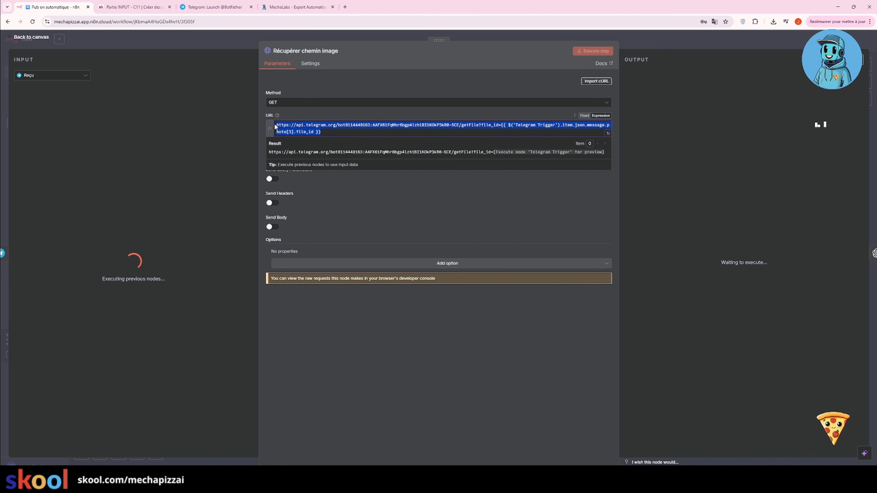
click(350, 132)
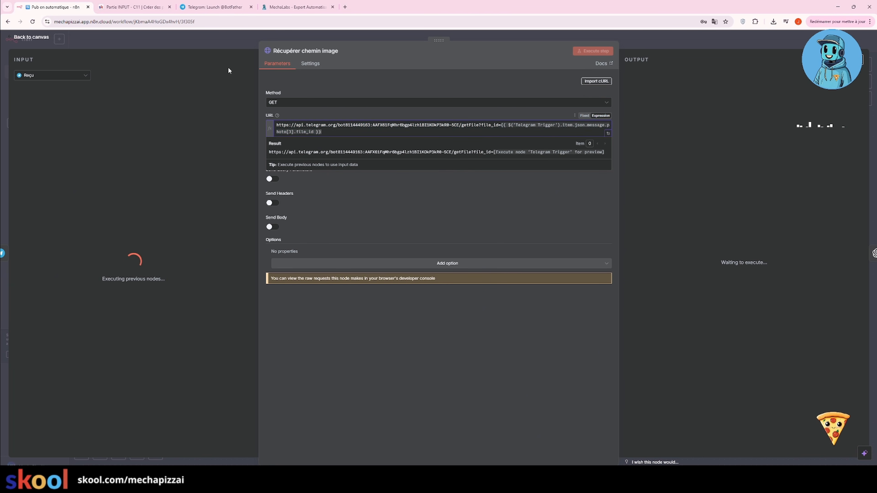
On the course's Partie INPUT page, examine the "Récupération de l'image" URL and its [bot-access-token-here] placeholder
click(135, 7)
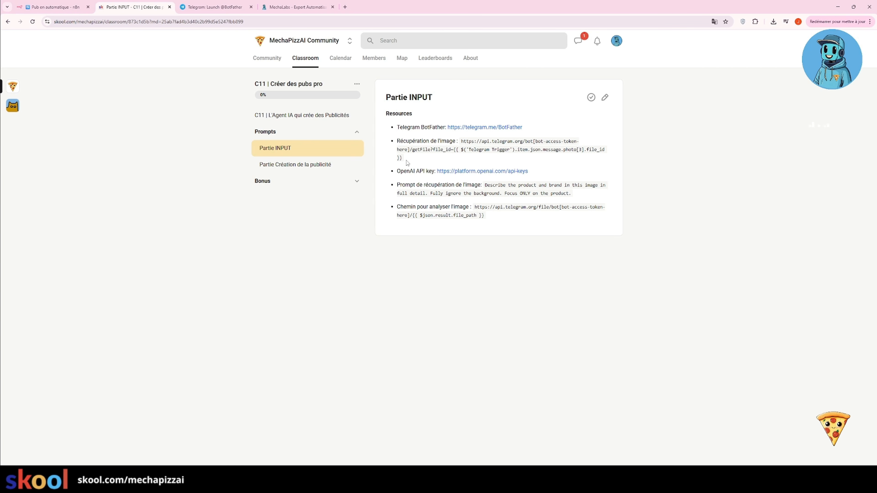
drag(407, 163, 462, 141)
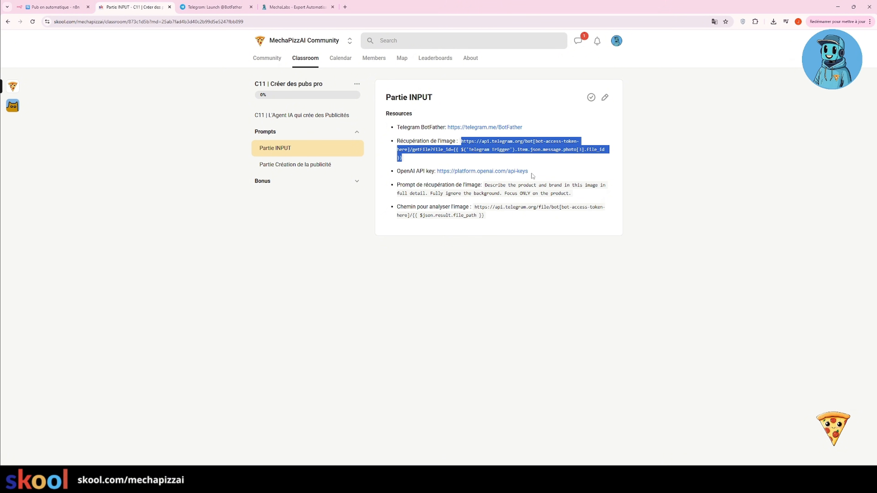
click(534, 142)
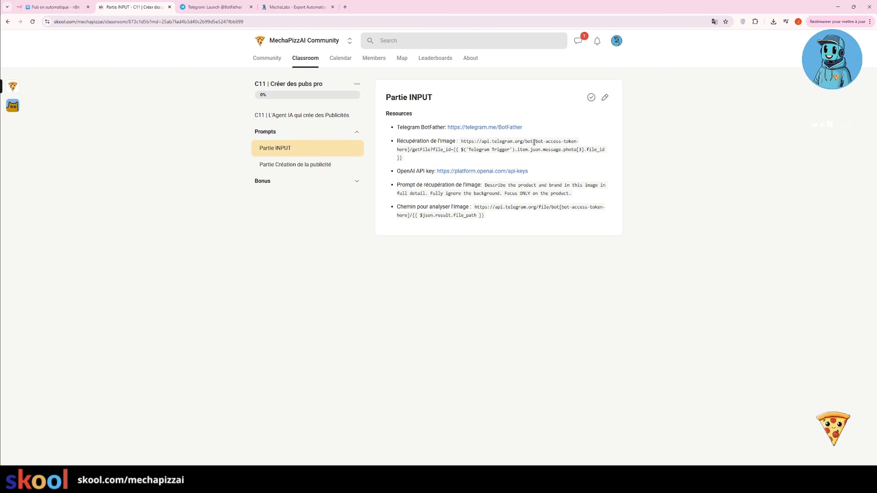
drag(533, 142, 408, 156)
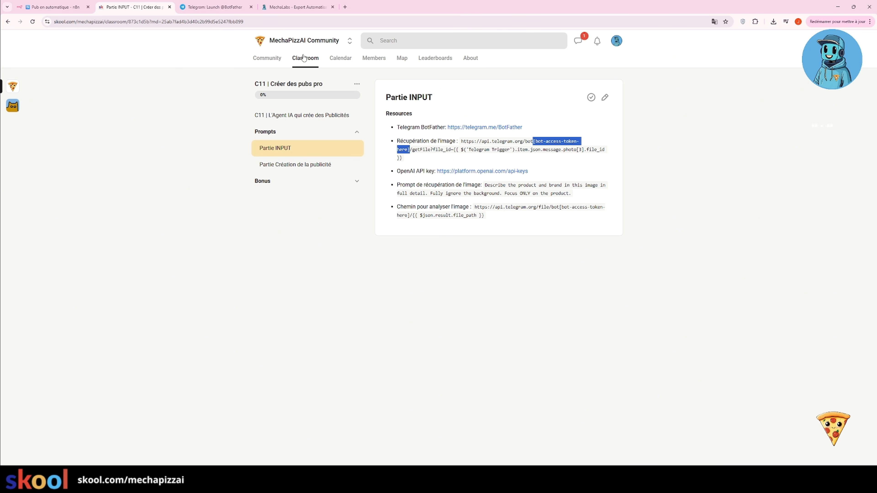
Look up the bot token in the BotFather chat, check where it sits in the Récupérer chemin image URL, and close the node
click(214, 5)
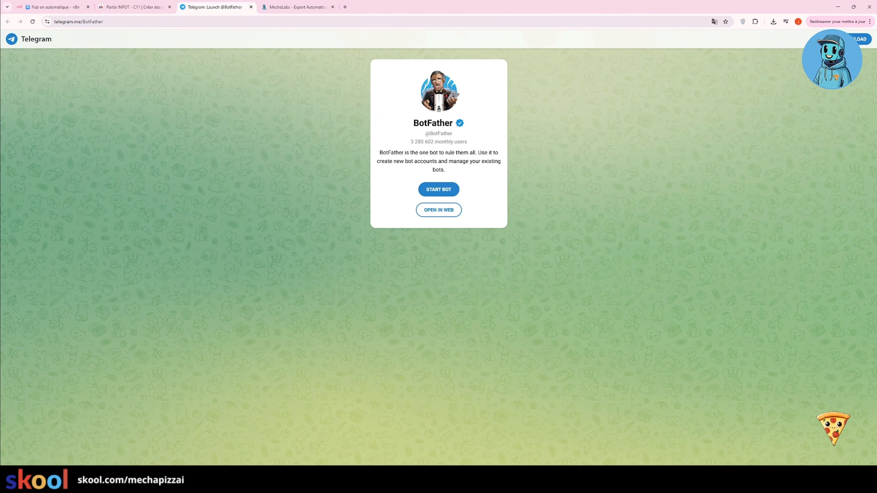
key(alt+Tab)
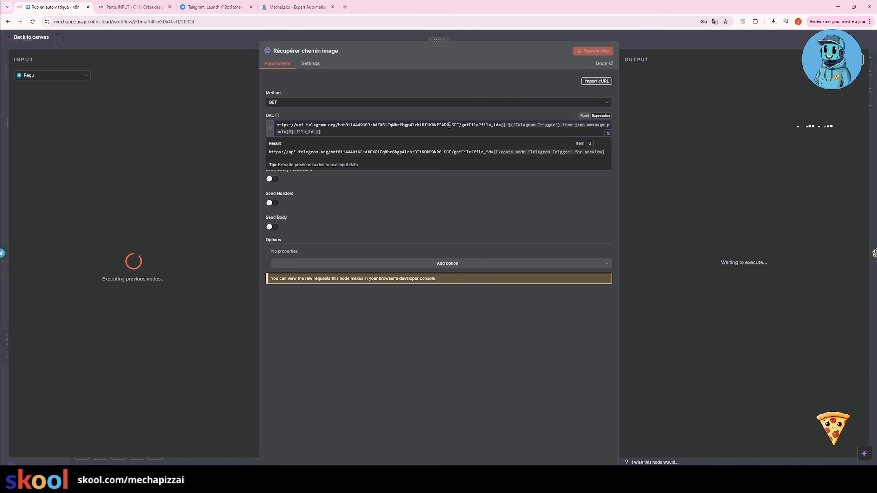
click(443, 183)
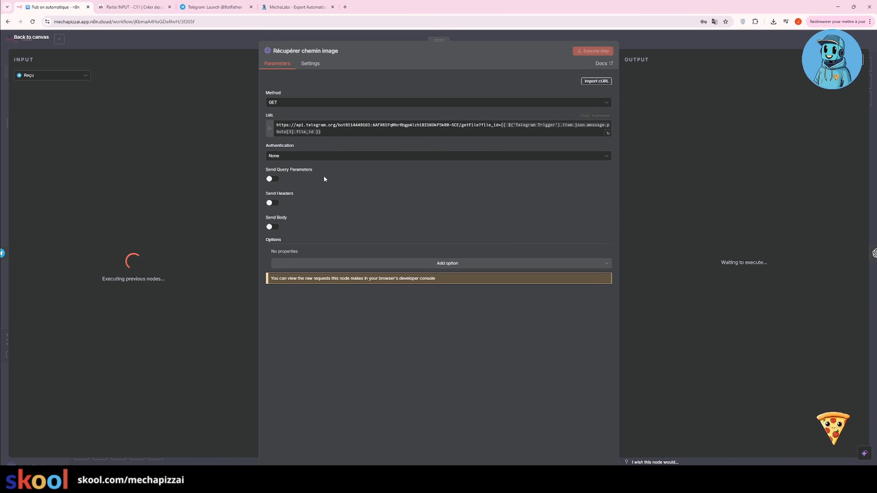
click(506, 38)
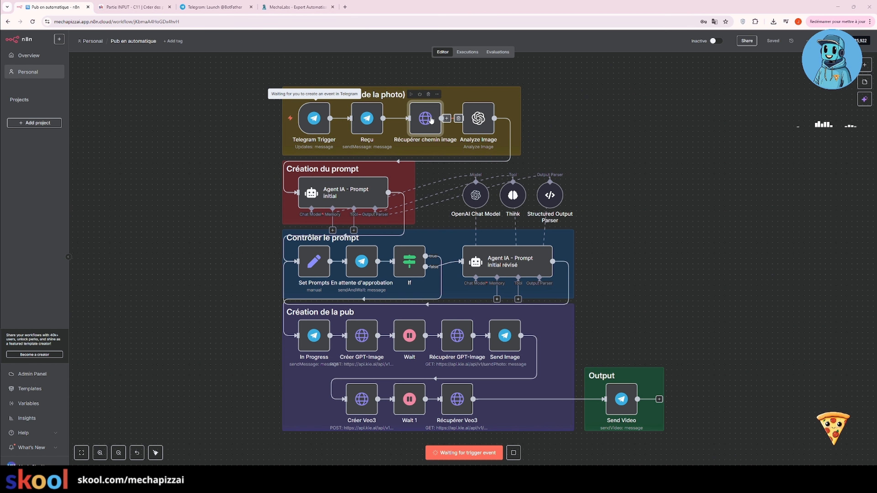
Open the Analyze Image node and start creating a new OpenAI credential for it
double_click(478, 121)
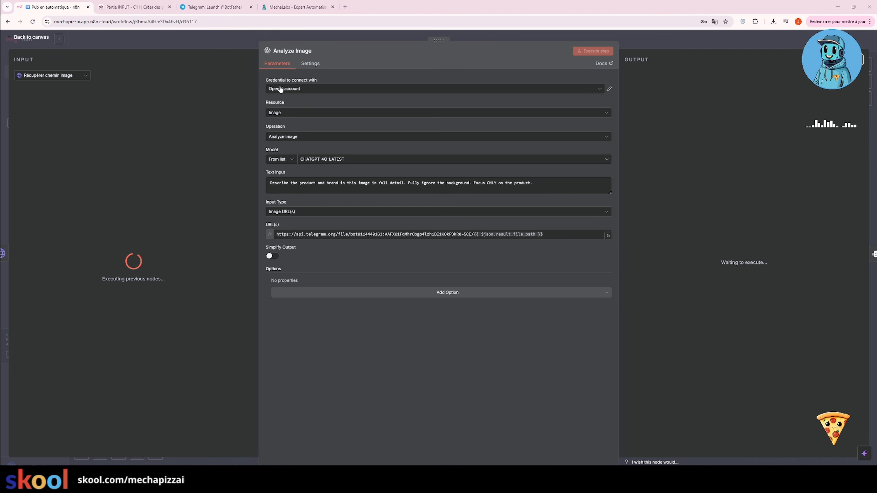
click(325, 91)
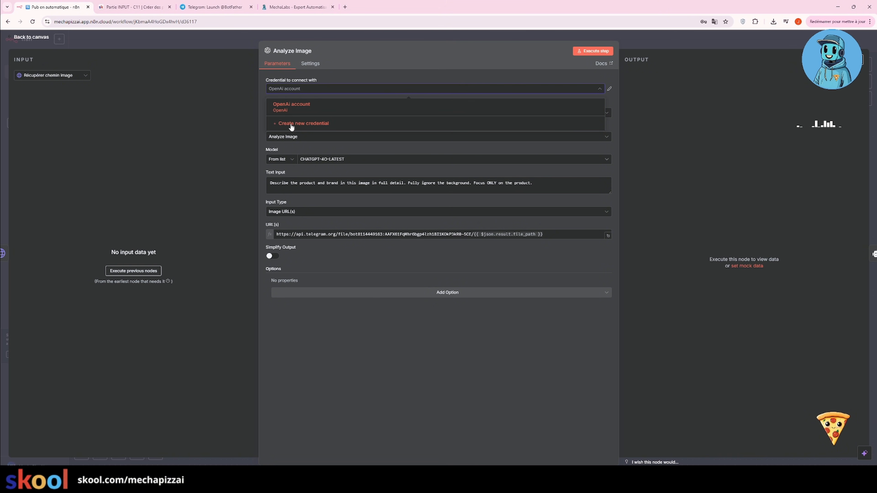
click(313, 127)
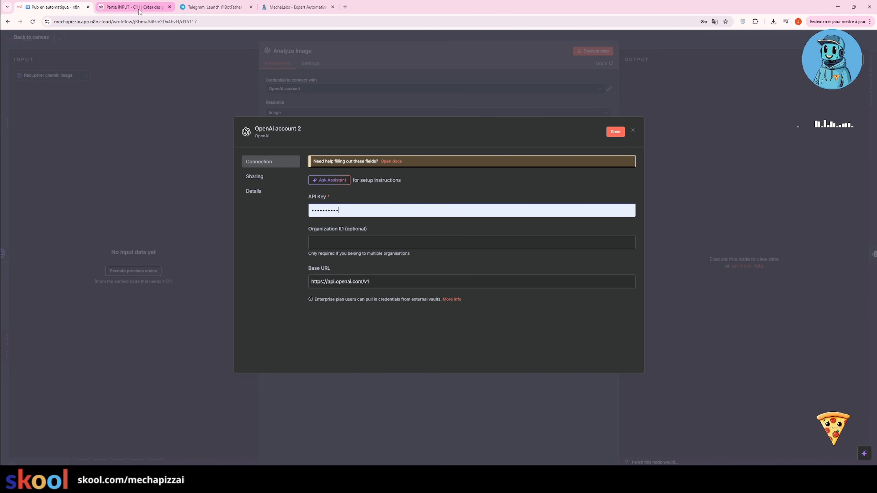
Open the OpenAI API keys page from the course link, return to the workflow, and discard the unsaved OpenAI credential
click(130, 6)
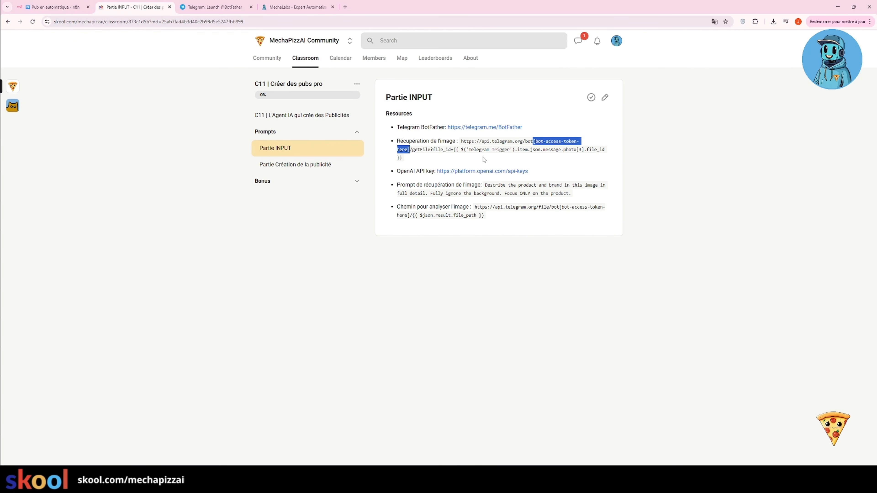
click(490, 171)
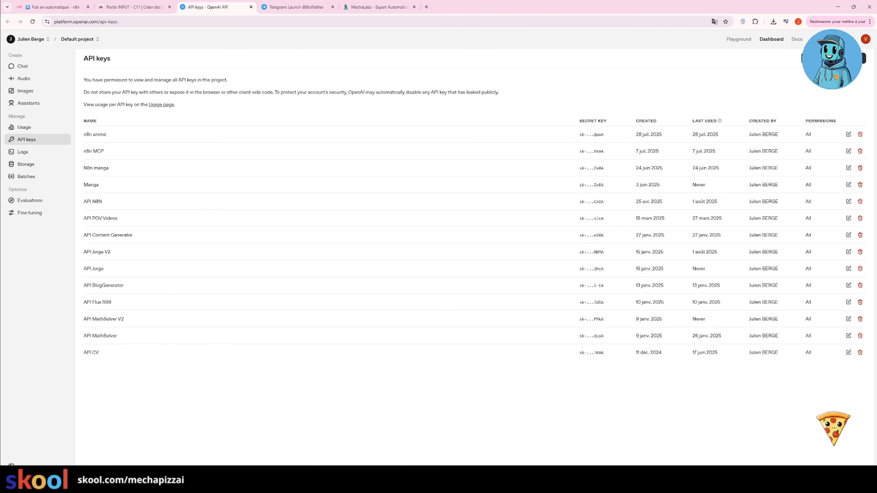
click(62, 2)
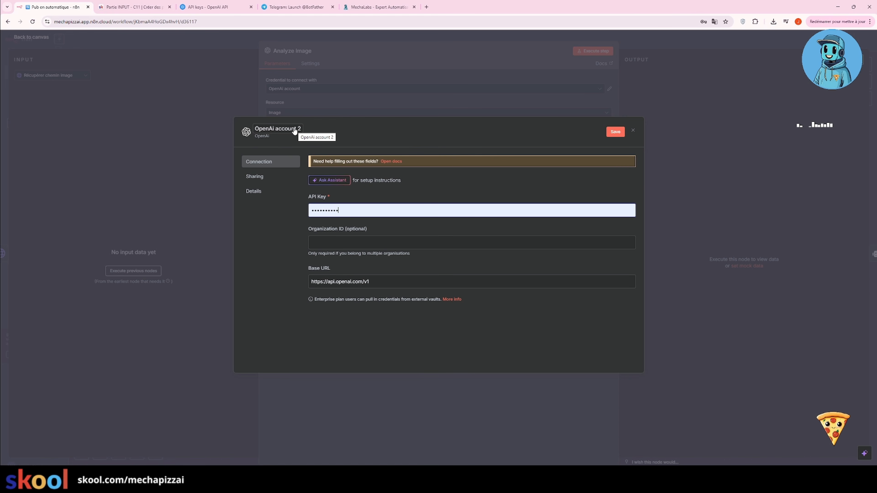
click(633, 132)
click(459, 271)
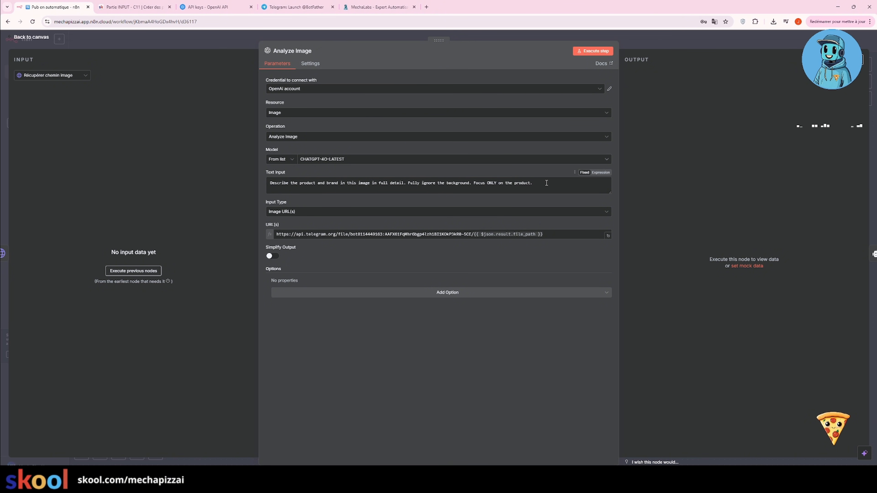
Compare the Analyze Image text input with the course's "Prompt de récupération de l'image", and examine the node's image URL expression
drag(546, 183, 281, 175)
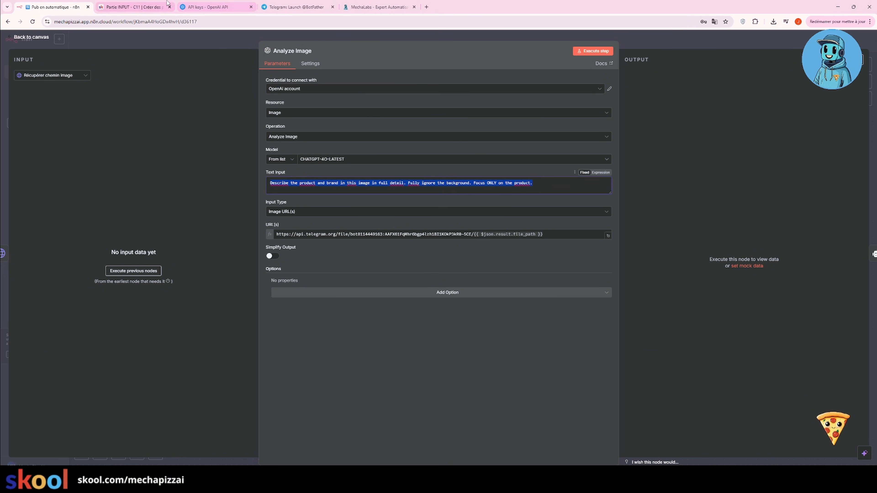
click(134, 5)
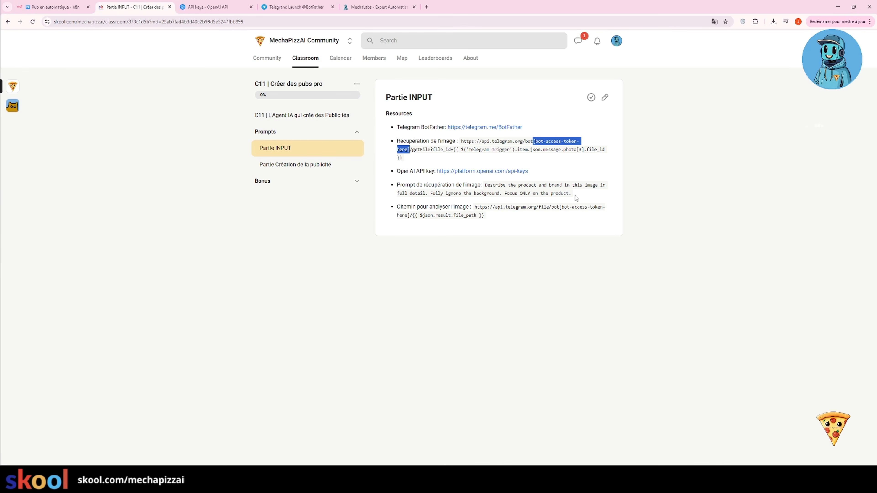
drag(573, 194, 485, 187)
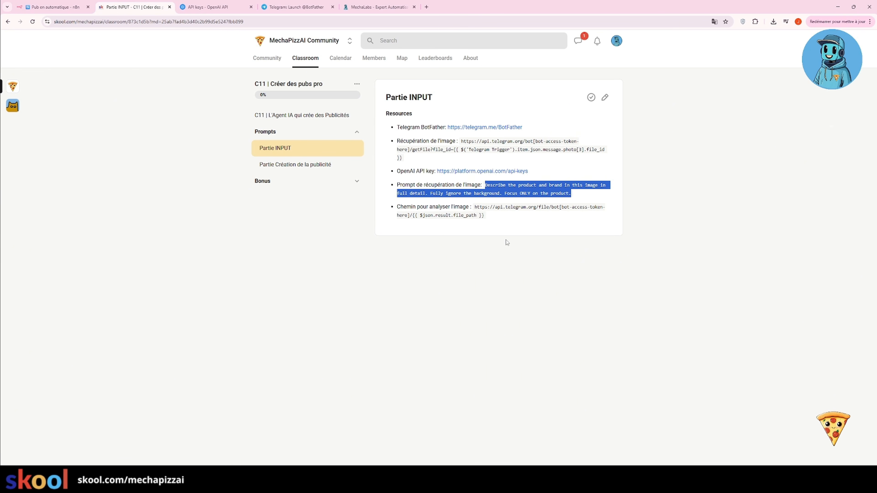
key(ctrl+shift+Tab)
drag(559, 239, 278, 225)
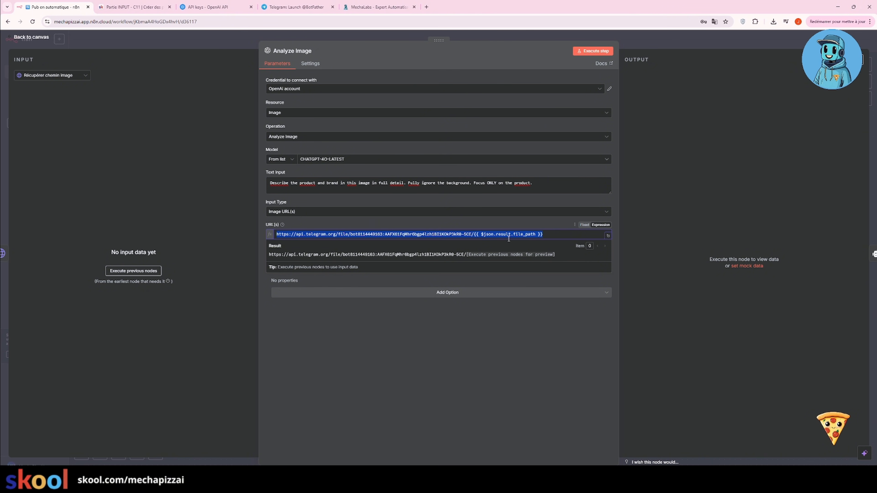
Compare the Analyze Image URL with the course's "Chemin pour analyser l'image" entry, and close the node
click(140, 7)
drag(490, 216, 474, 207)
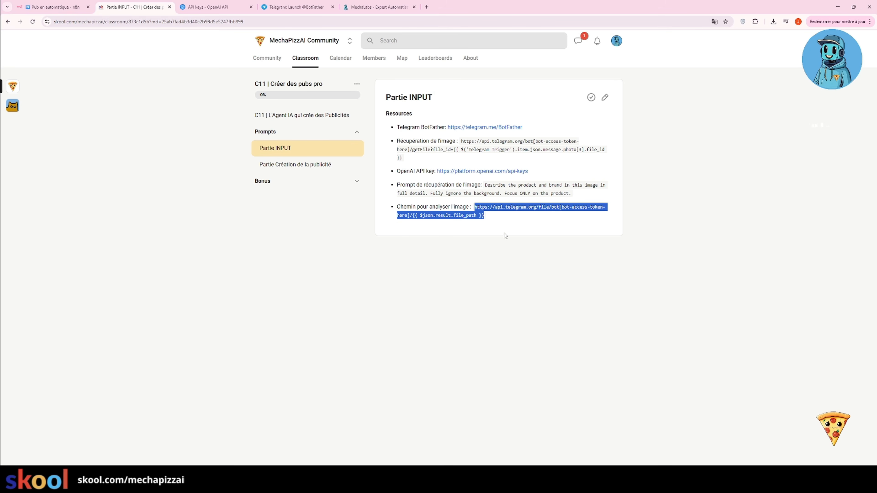
key(ctrl+Page_Up)
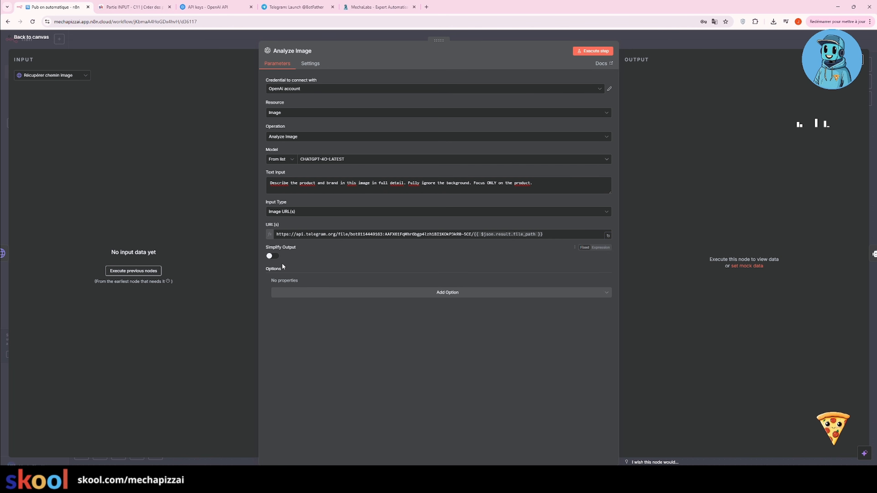
click(674, 46)
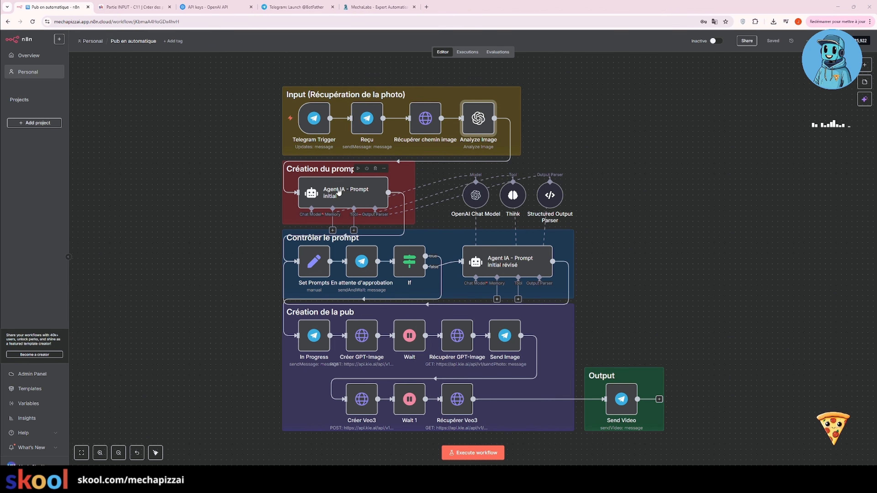
Open the Agent IA - Prompt initial node and examine its user message with the creative brief and product description expressions
double_click(354, 195)
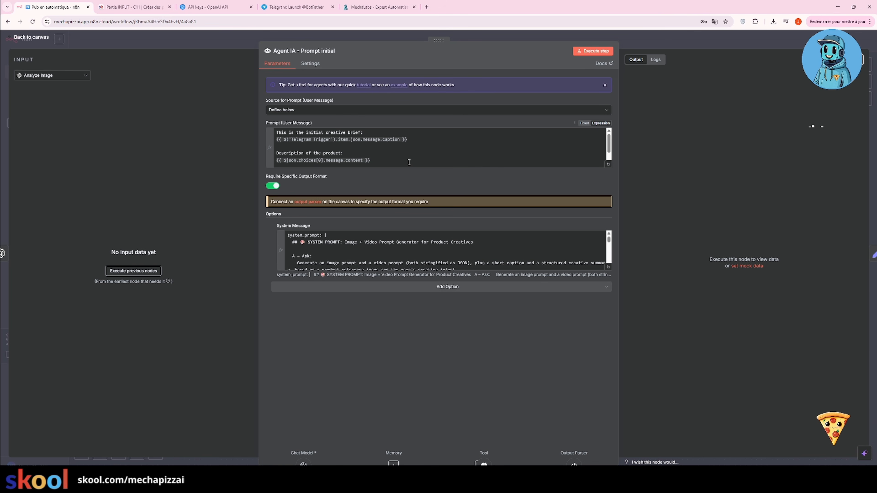
scroll(386, 161, down, 1)
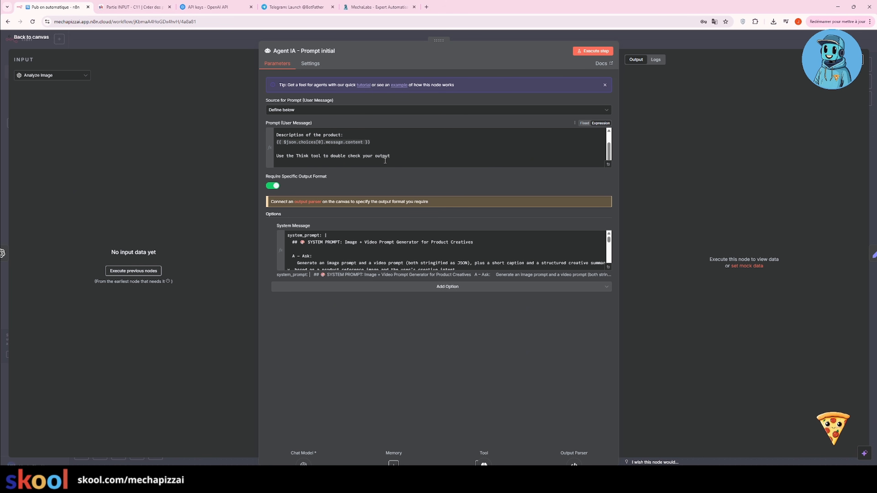
scroll(385, 161, up, 1)
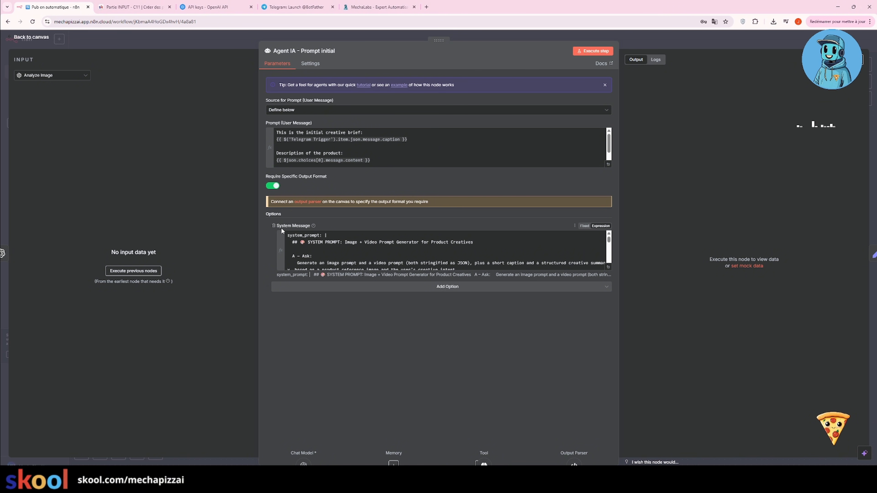
click(370, 160)
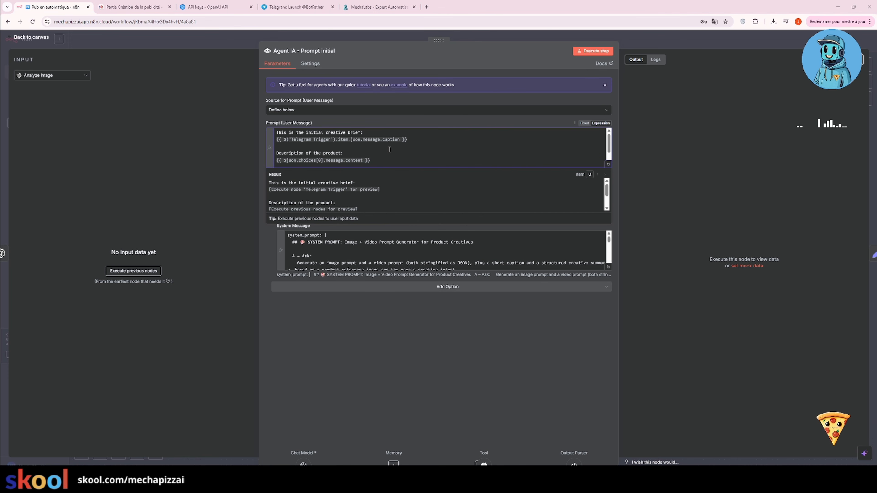
drag(371, 159, 289, 135)
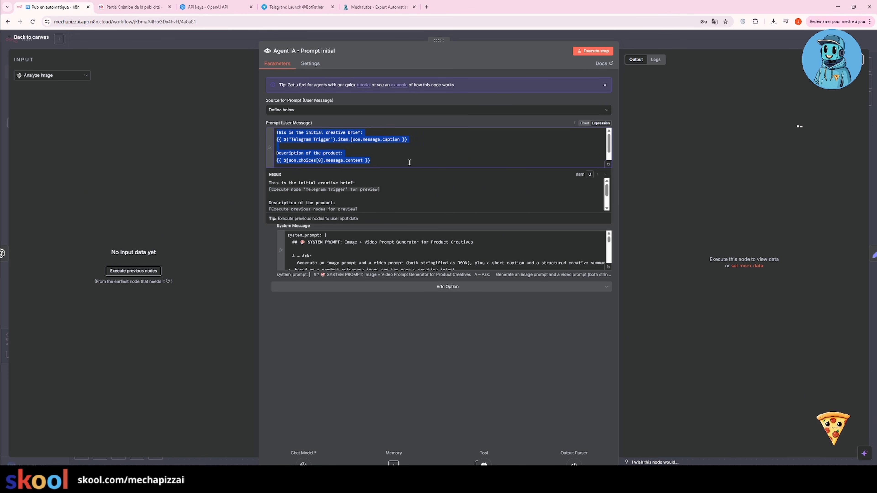
click(381, 161)
drag(399, 164, 255, 132)
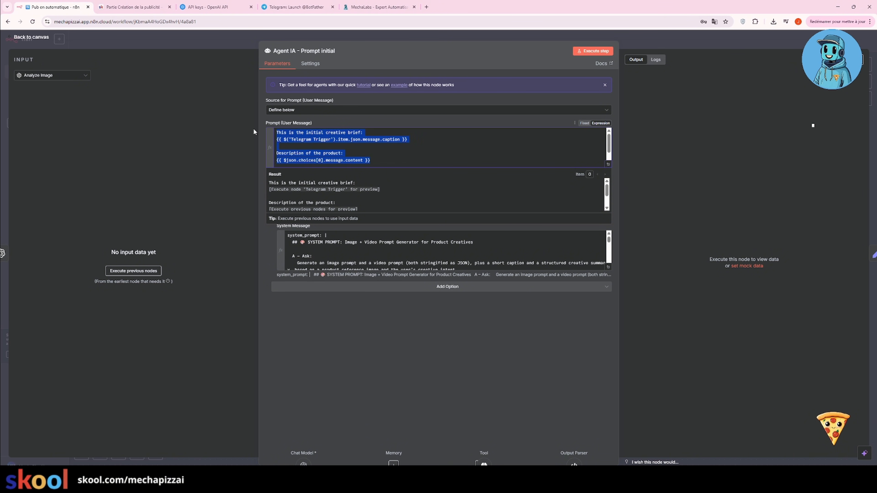
click(401, 159)
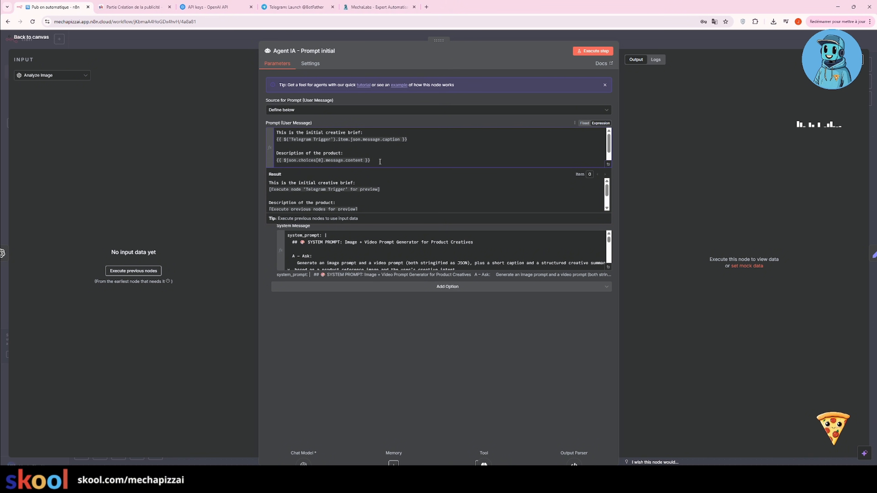
Read through the system message of the Agent IA - Prompt initial node
click(380, 227)
scroll(359, 238, down, 1)
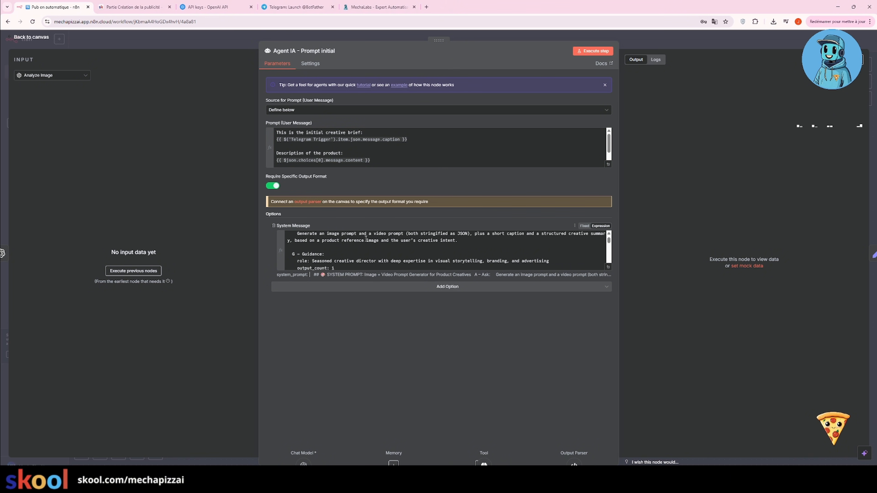
scroll(339, 241, up, 1)
click(343, 242)
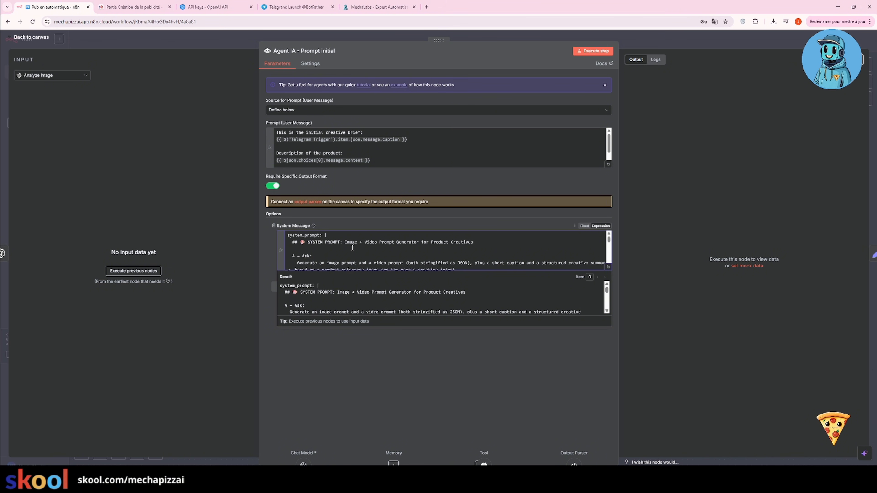
Compare the agent's user message with the user prompt on the course page "Partie Création de la publicité", and return to the node
drag(371, 160, 182, 114)
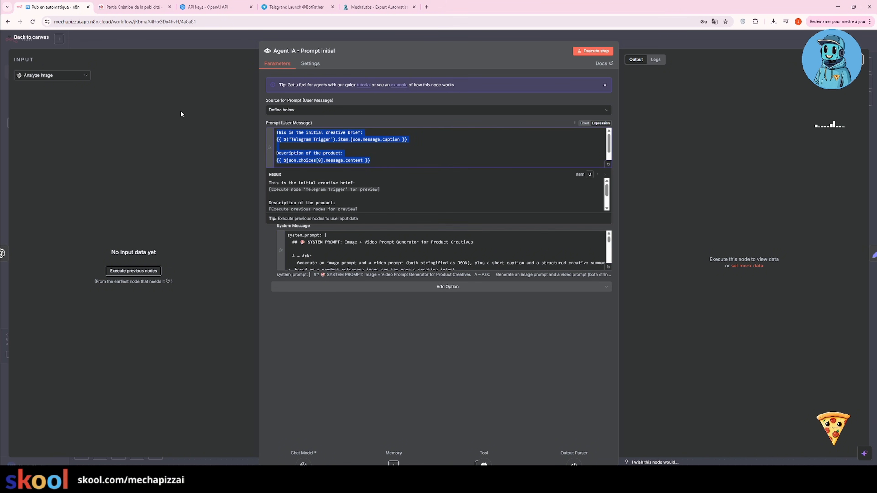
click(131, 7)
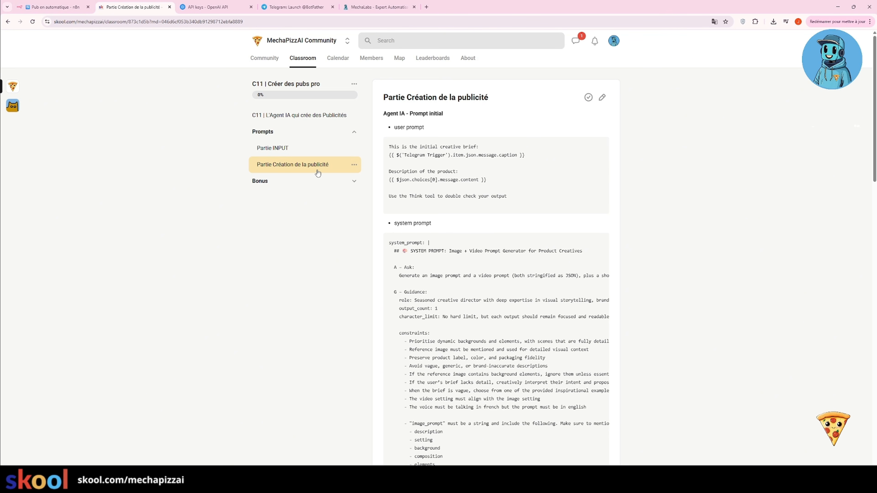
drag(517, 201, 390, 147)
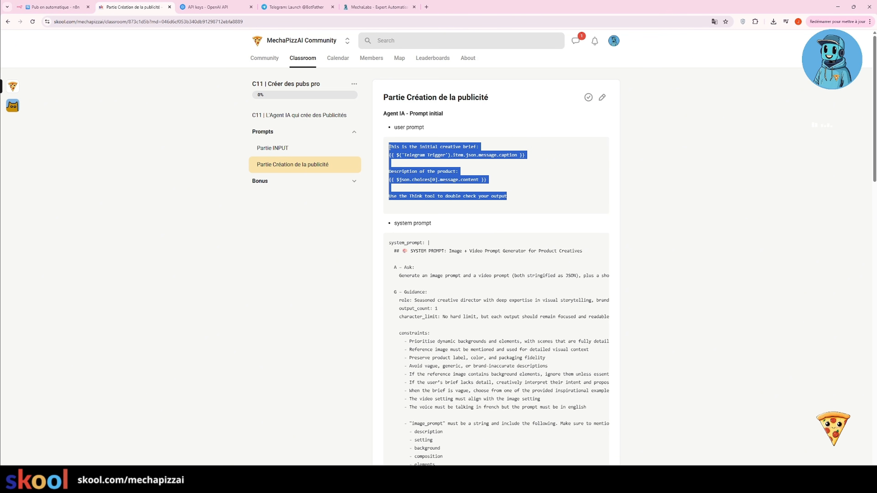
click(54, 4)
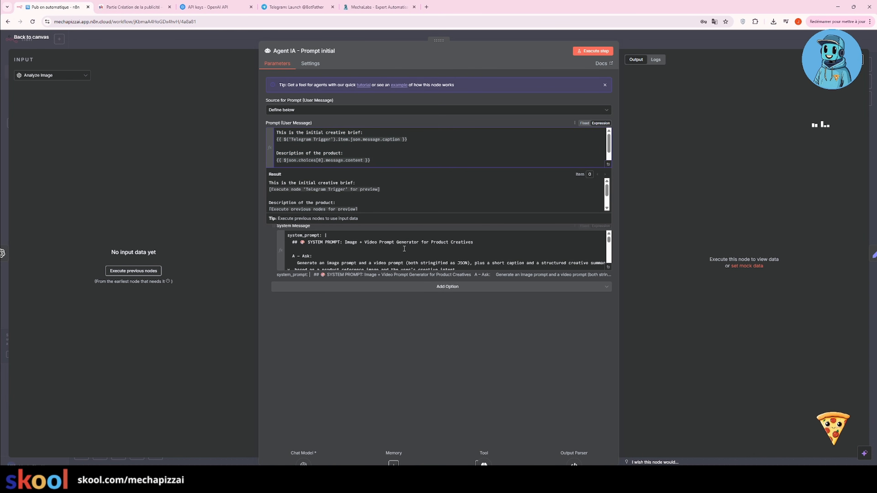
click(401, 255)
click(316, 189)
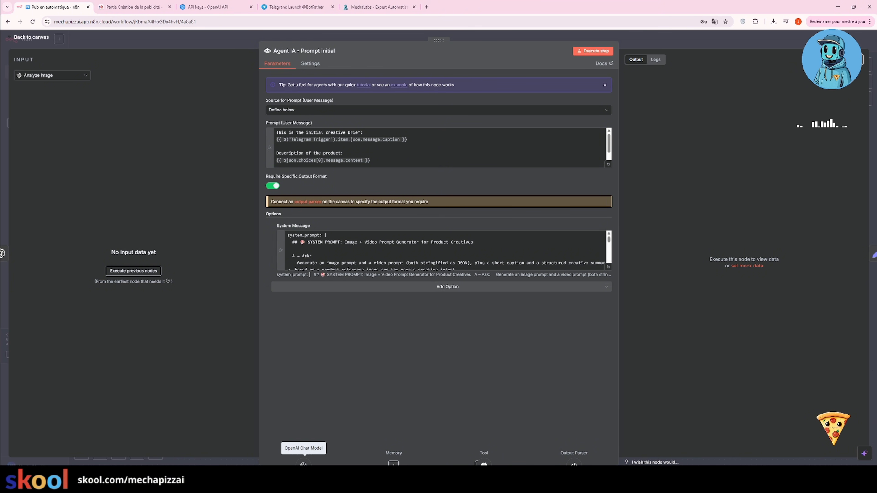
Check the settings of the OpenAI Chat Model and Think sub-nodes attached to the Agent IA - Prompt initial node
click(304, 464)
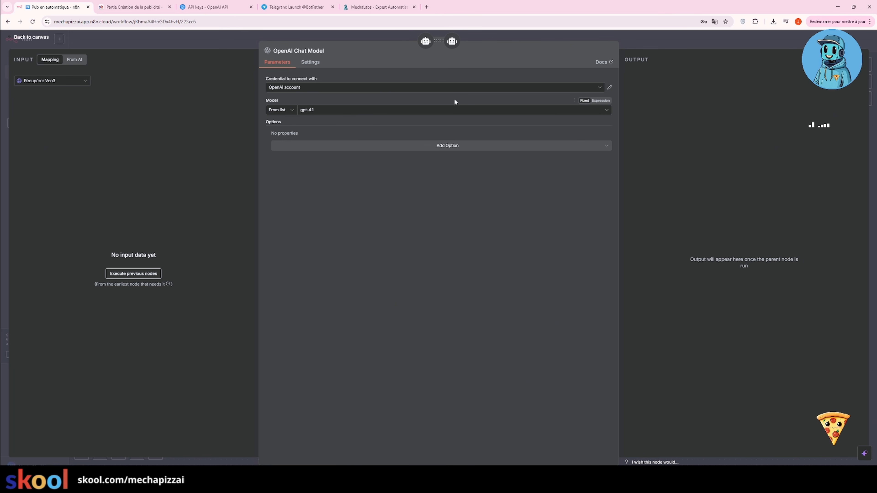
click(633, 42)
double_click(376, 199)
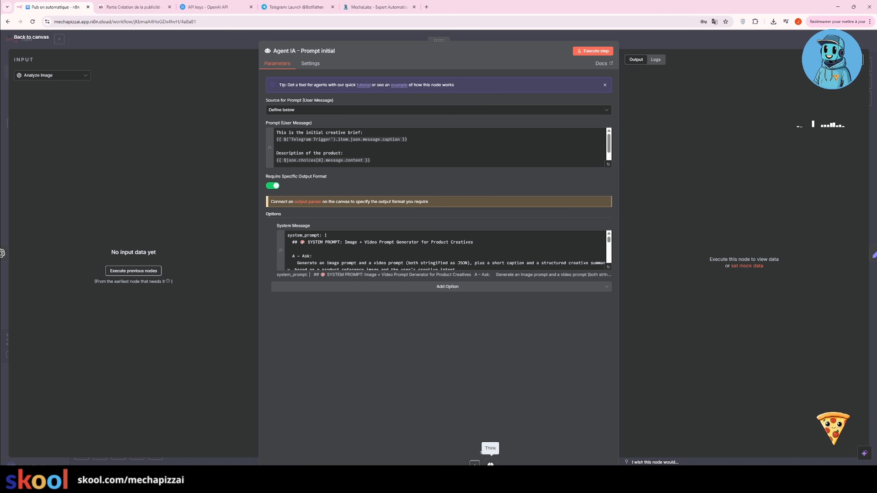
click(490, 464)
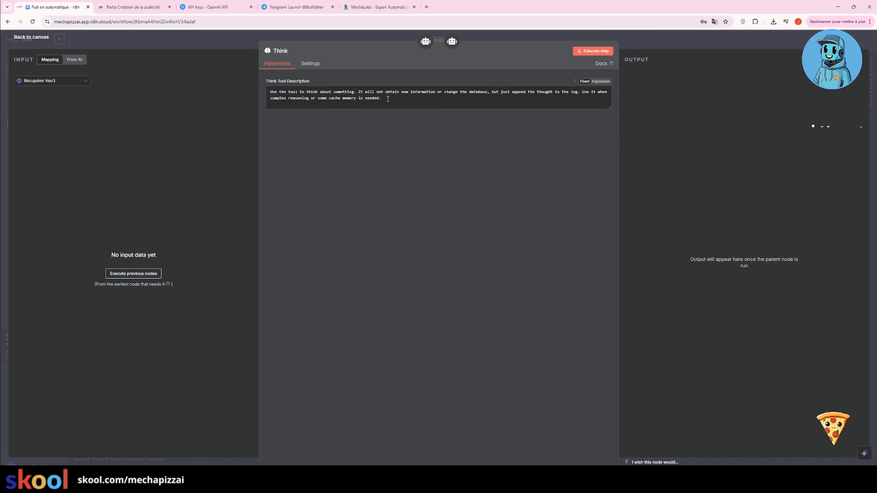
drag(388, 98, 264, 90)
key(Escape)
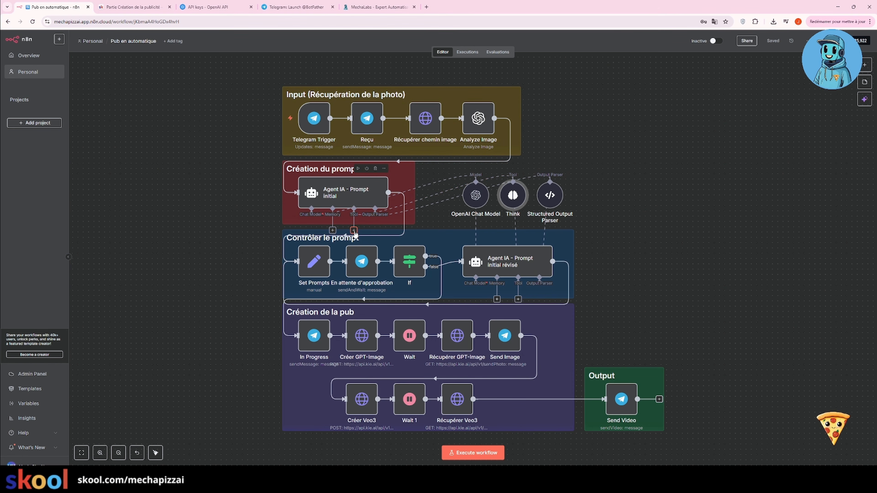
Search the tools available to the Agent IA - Prompt initial node for "thin" without adding one
click(353, 230)
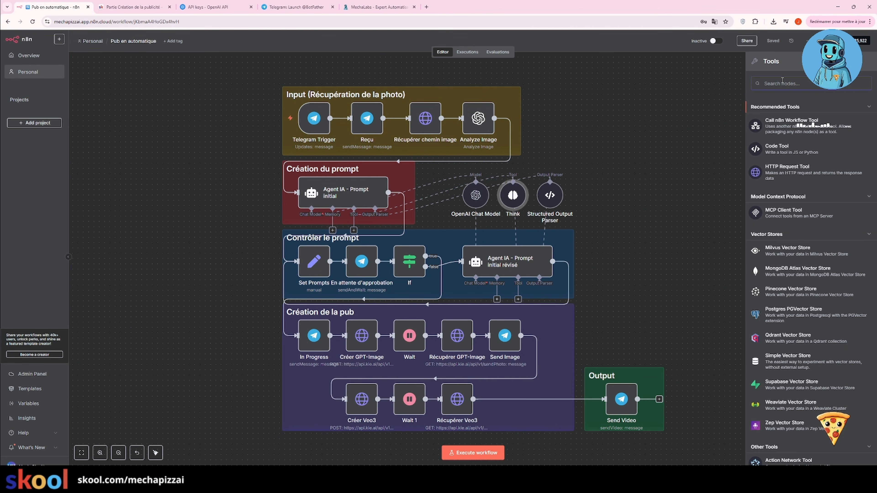
text(thin)
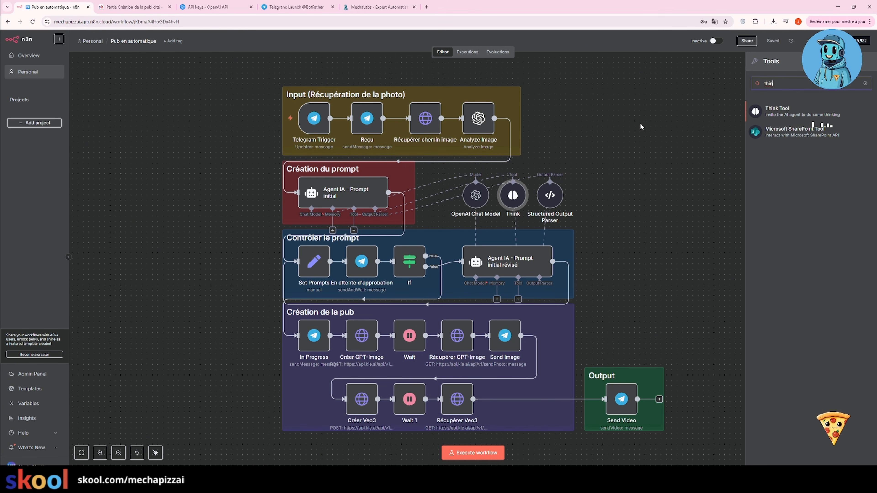
click(633, 121)
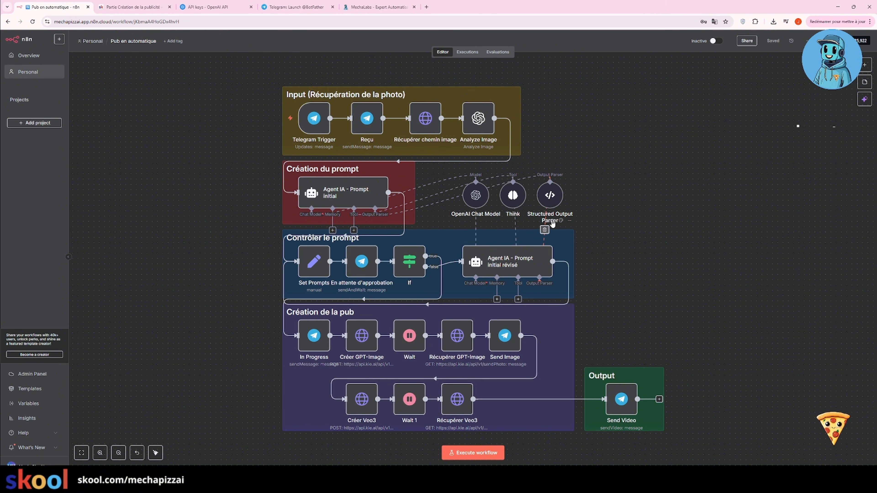
Examine the JSON example in the Structured Output Parser node, and close the node
click(559, 201)
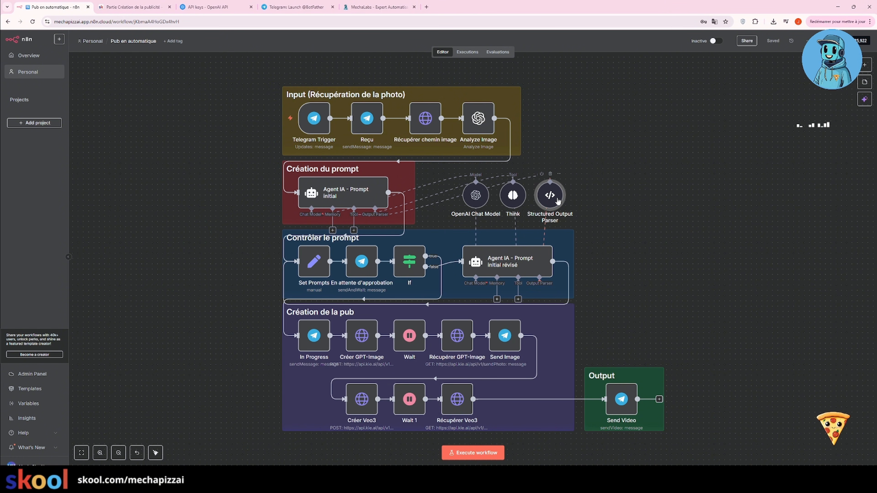
double_click(557, 200)
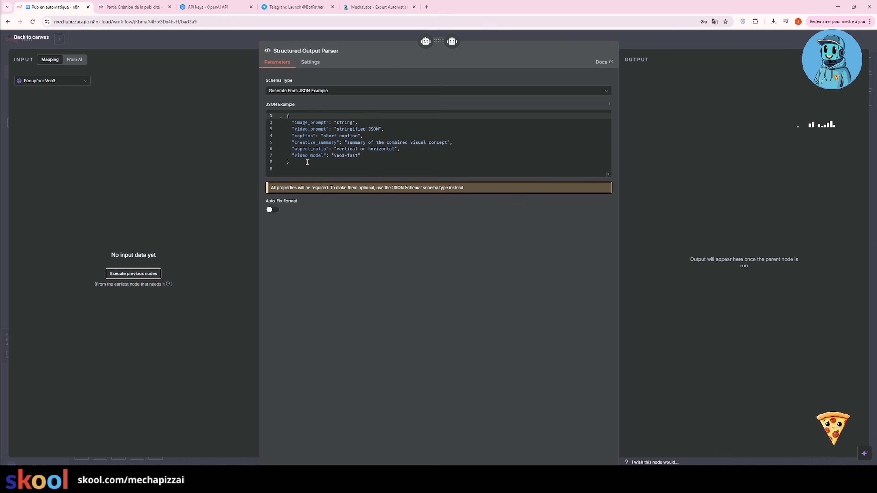
drag(307, 162, 263, 119)
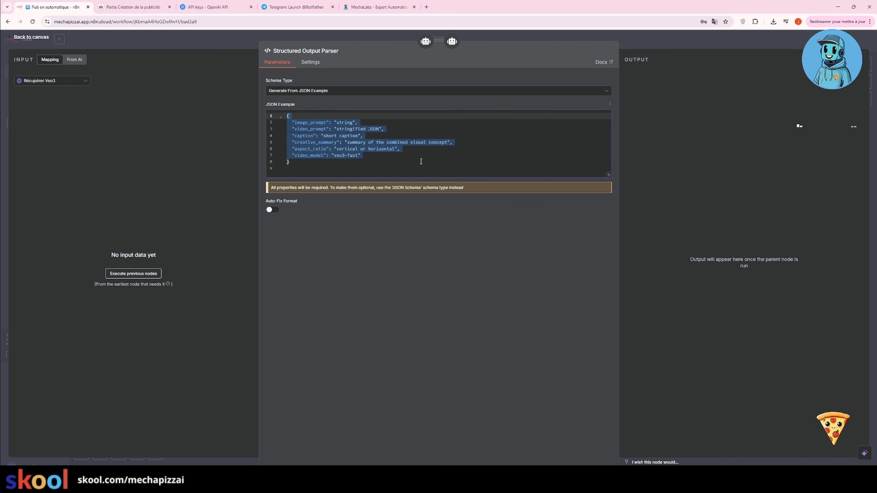
click(421, 161)
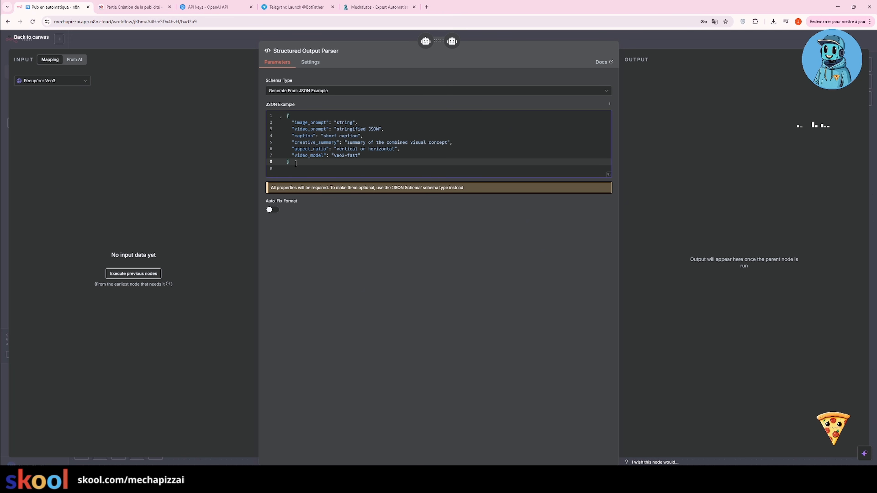
drag(297, 163, 283, 114)
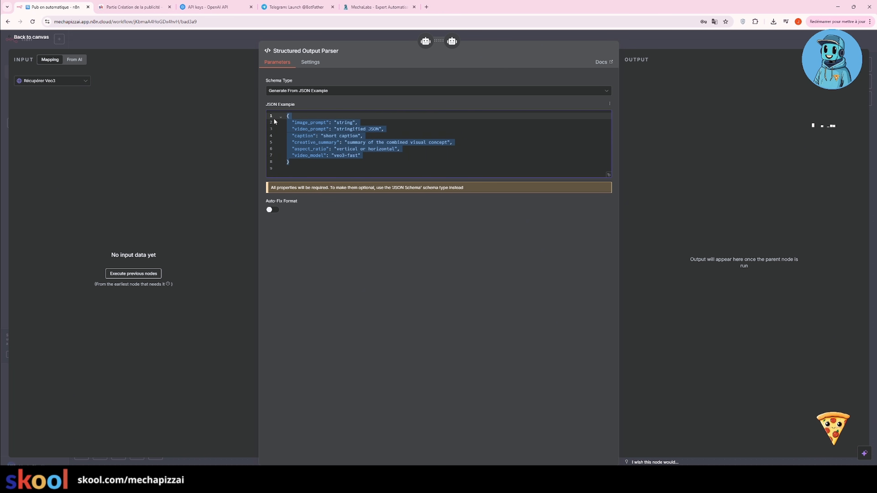
click(674, 41)
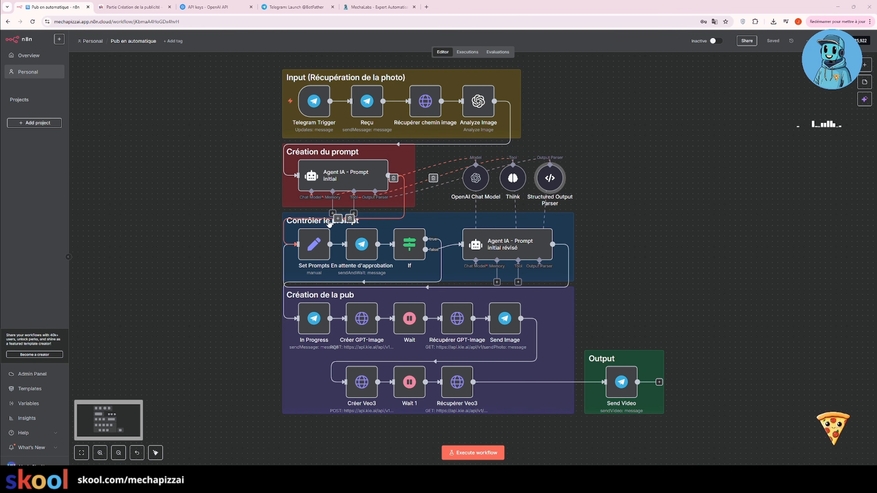
Review the field mappings in the Set Prompts node, and return to the canvas
double_click(314, 249)
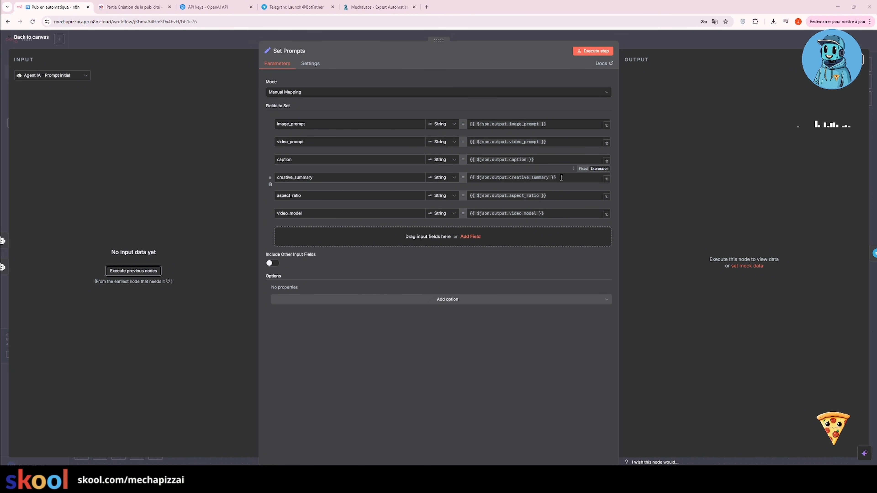
key(Escape)
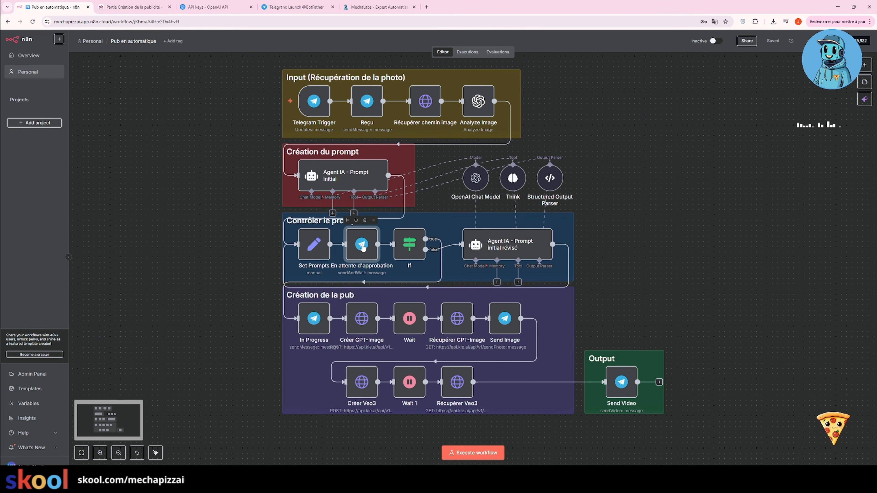
Open the En attente d'approbation node and compare its message template with the approval message in the Telegram bot chat
double_click(362, 246)
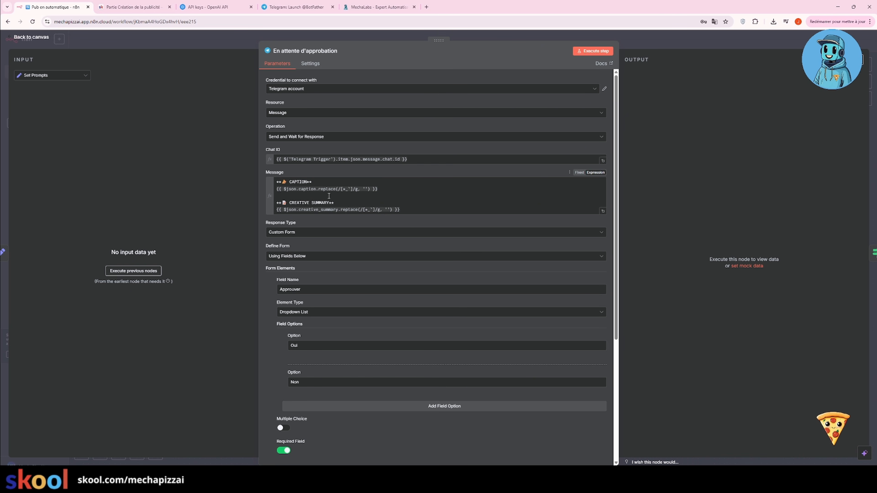
key(alt+Tab)
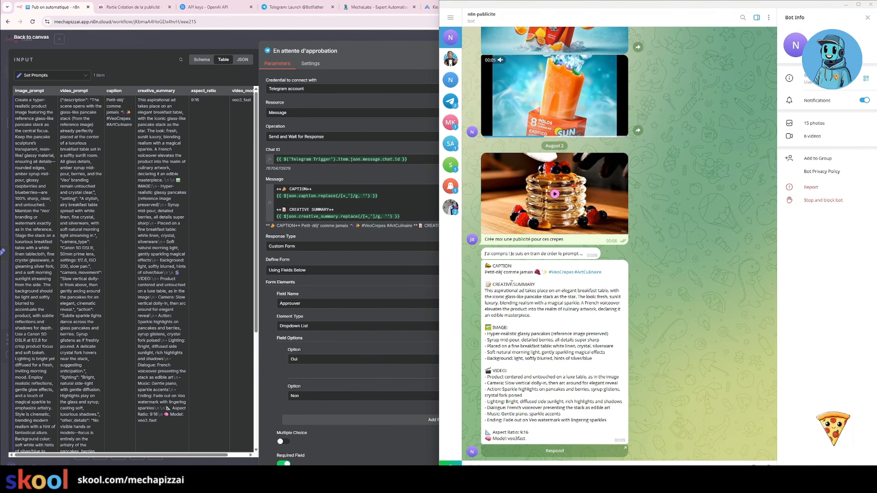
drag(609, 421, 485, 264)
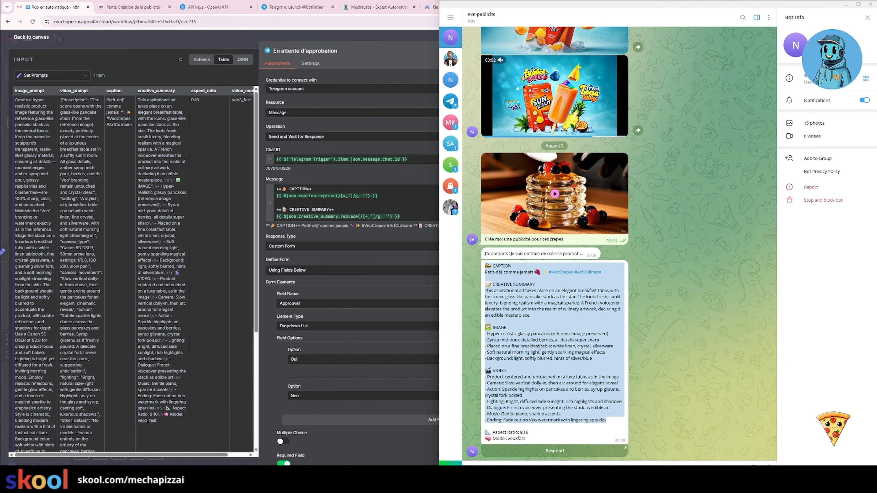
Open the approval form from the Telegram bot's response request and highlight its full caption, creative summary, image and video text
click(555, 451)
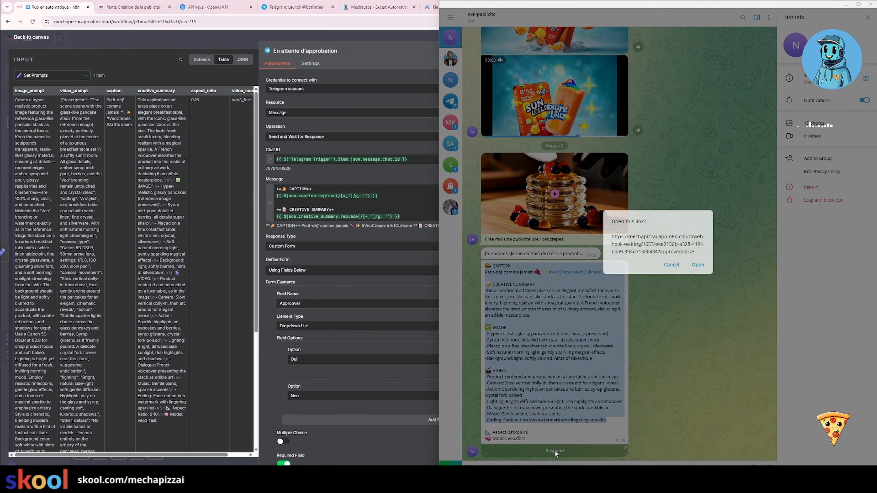
click(699, 266)
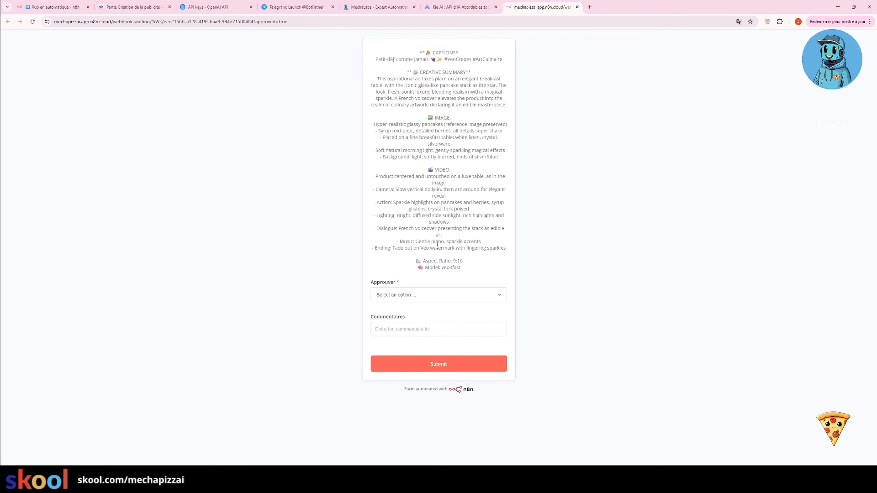
drag(470, 272, 378, 50)
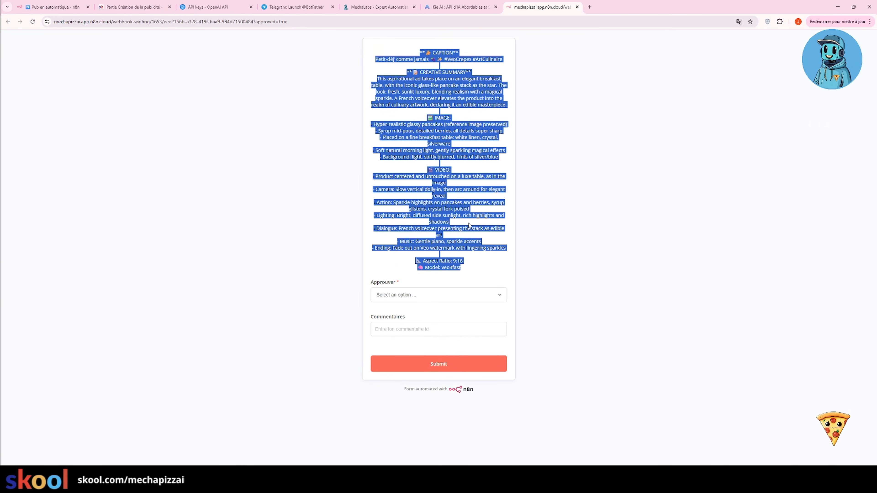
Reject the prompt with Non and the comment "change le format en 16:9", submit the form, and return to the workflow canvas
click(405, 296)
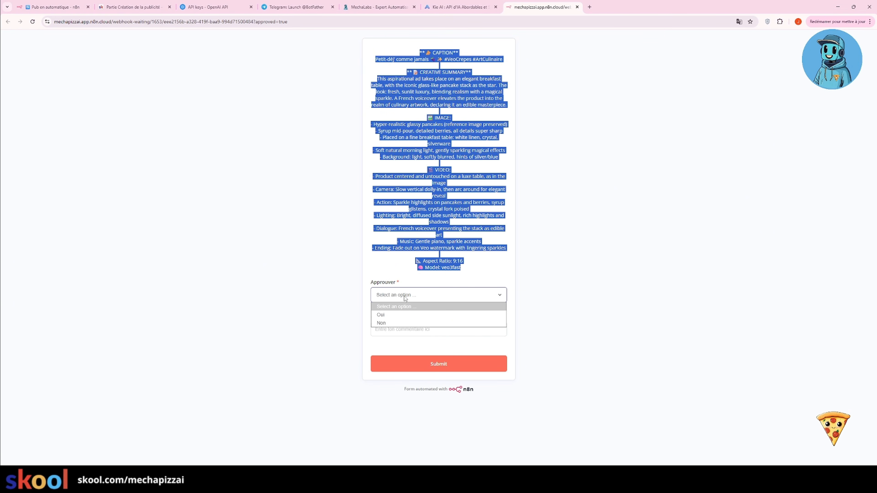
click(390, 324)
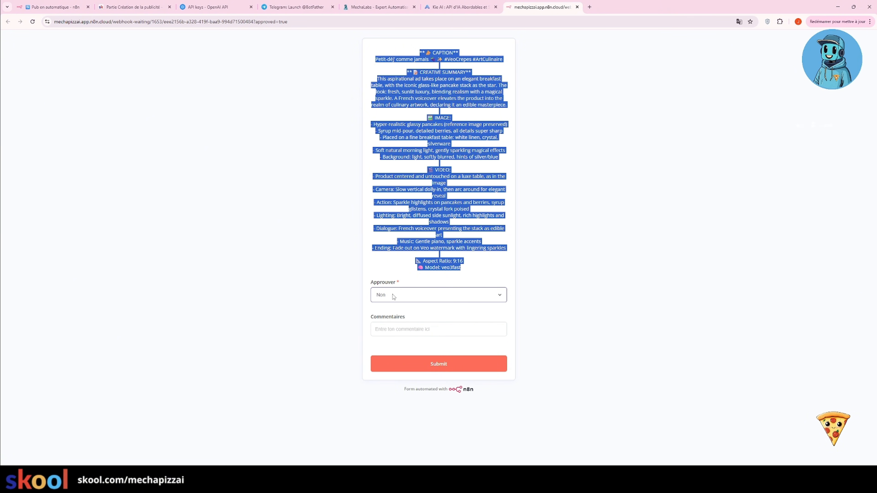
click(398, 330)
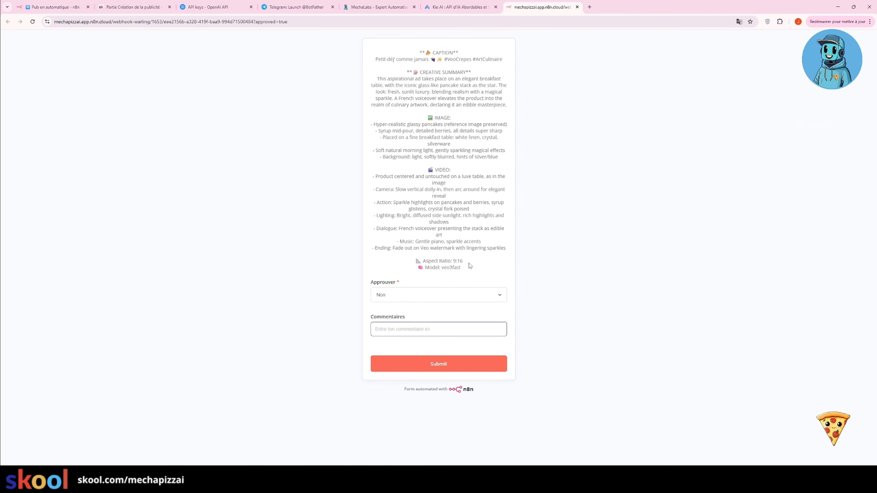
text(change le format en 16:9)
click(433, 366)
click(54, 7)
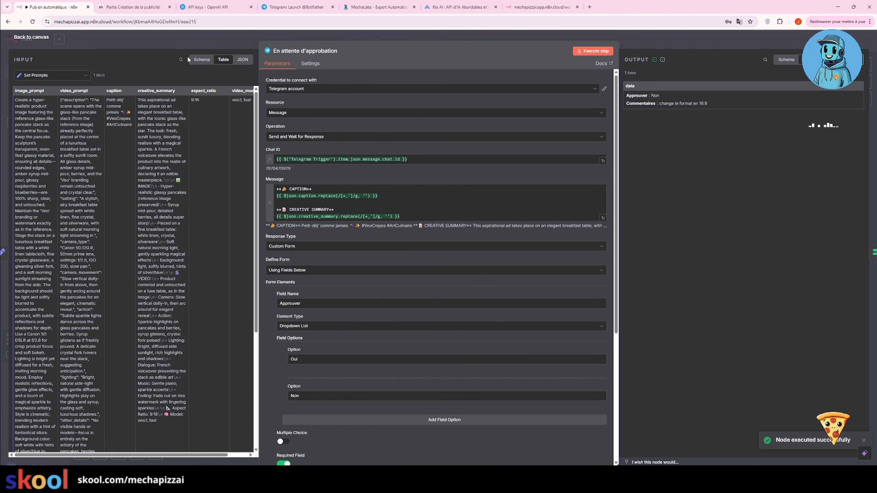
click(662, 39)
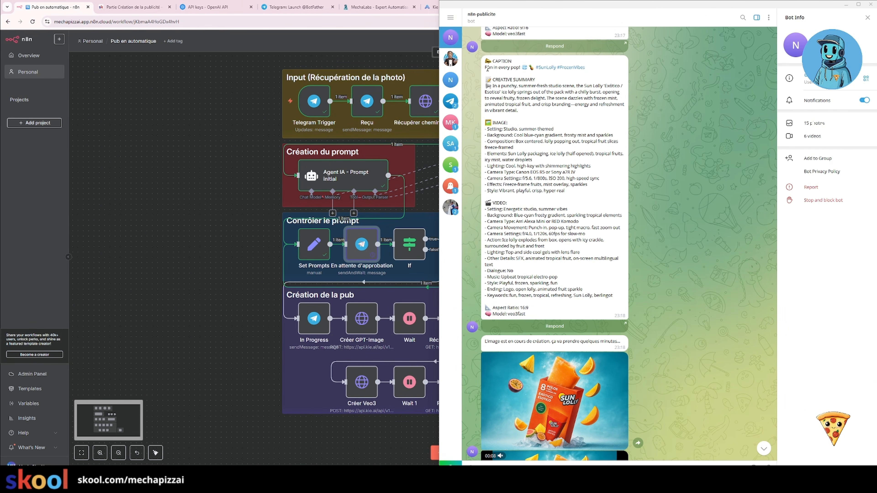
Check the aspect ratio in the bot's message, submit the approval form with Approuver set to Oui, and return to the workflow
double_click(529, 308)
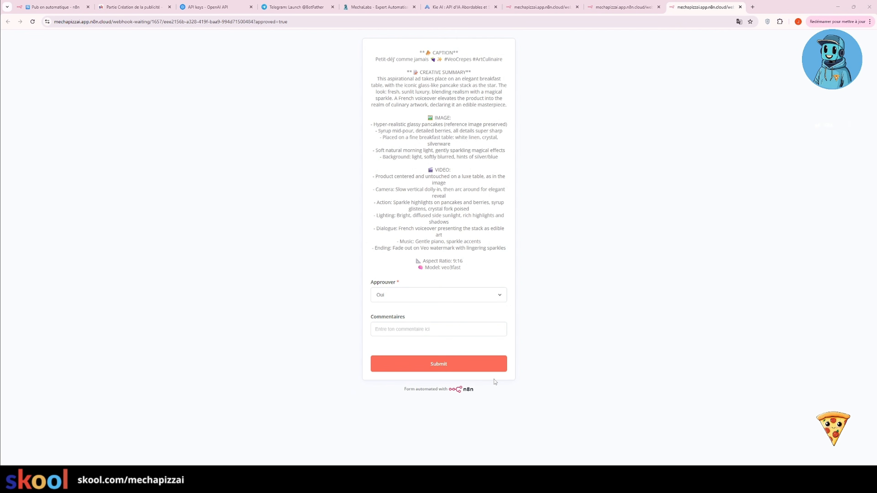
click(468, 364)
click(52, 7)
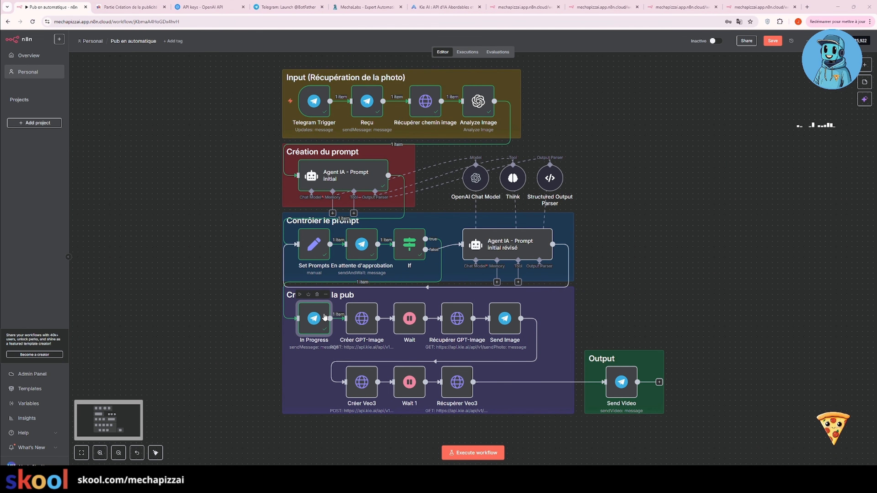
Review the message text in the In Progress node, and close the node
double_click(314, 320)
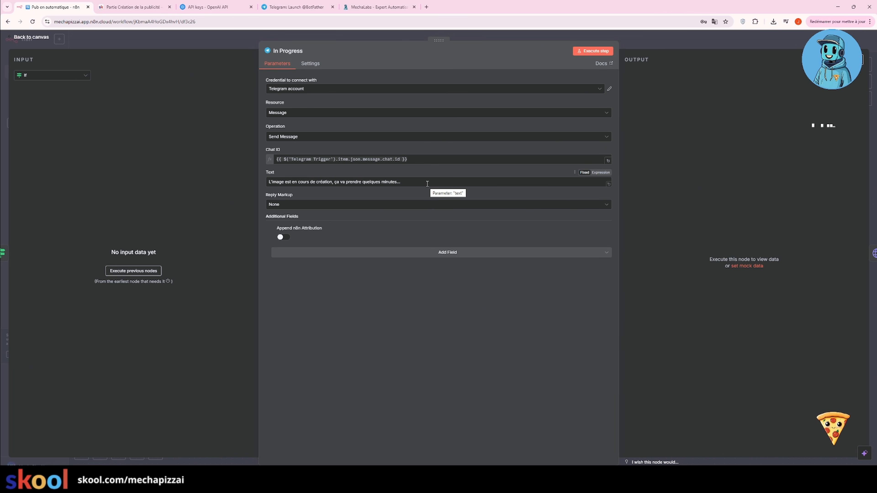
drag(427, 184, 267, 182)
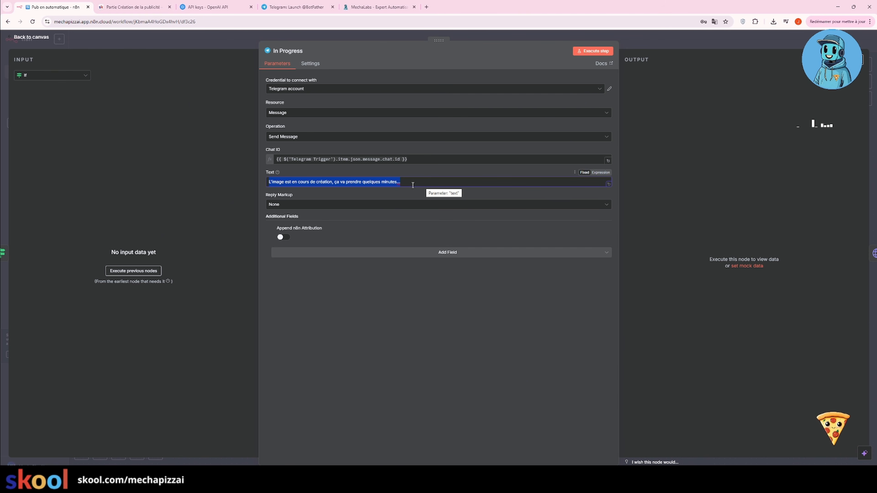
click(675, 36)
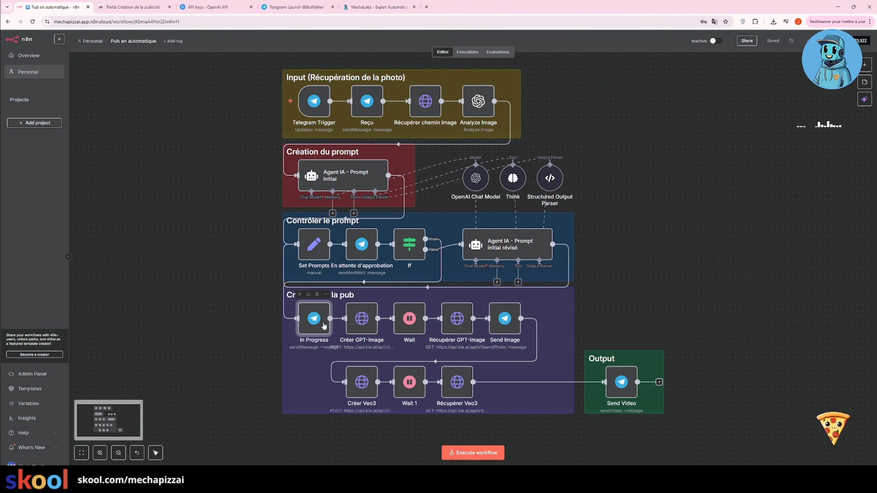
Open the Créer GPT-Image node and compare its request URL with the Kie AI URLs listed on the course page
double_click(363, 325)
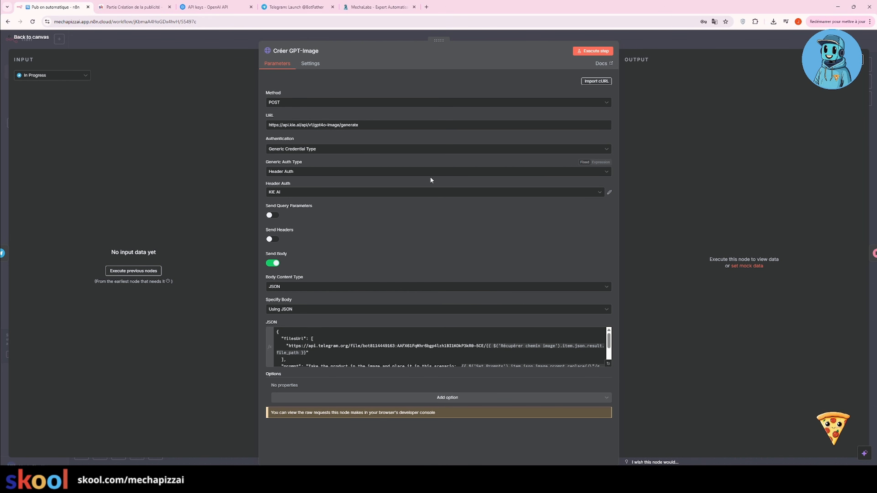
drag(361, 125, 259, 114)
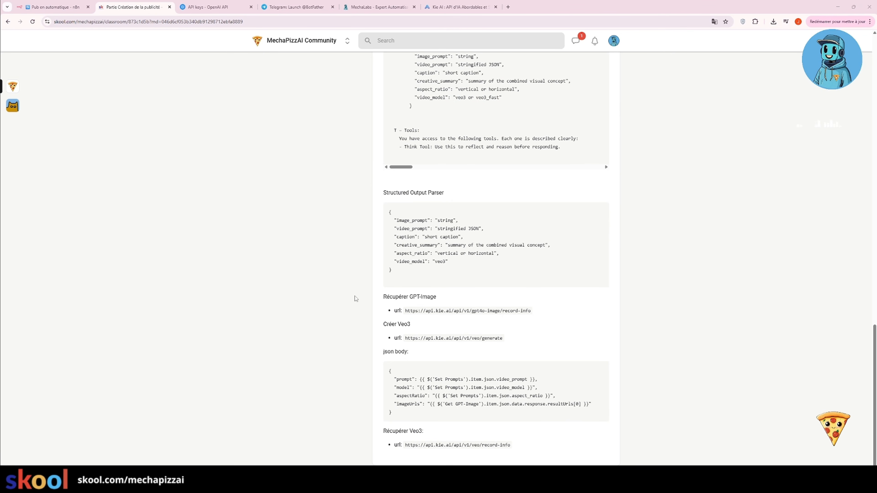
drag(536, 310, 407, 311)
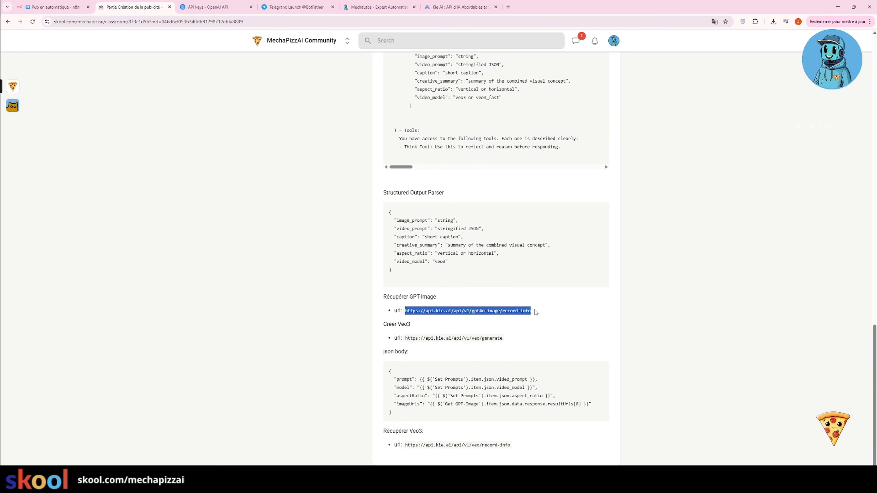
click(55, 7)
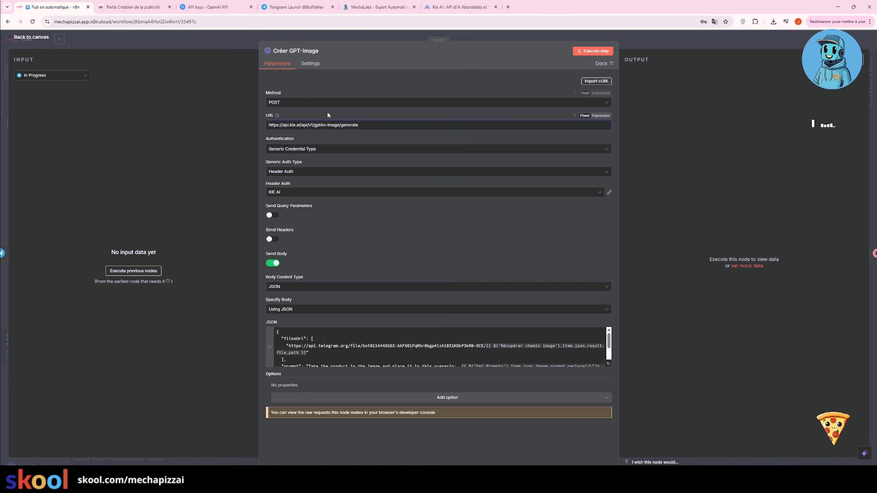
drag(368, 126, 249, 116)
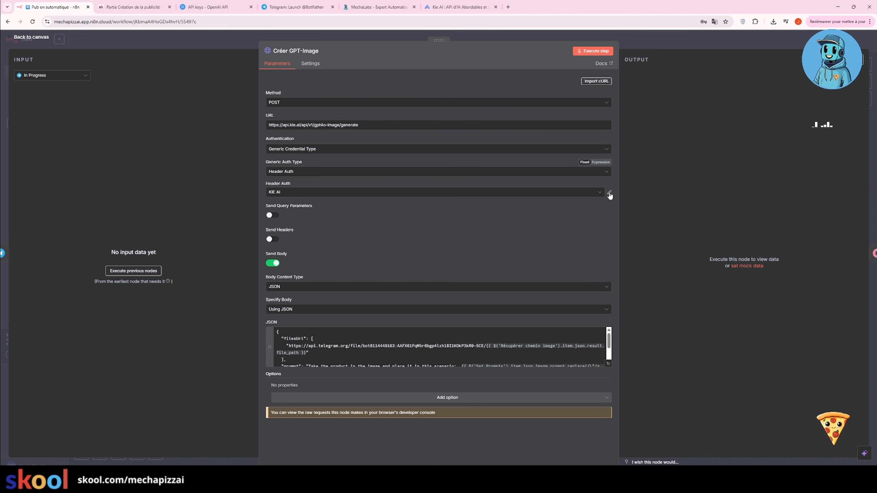
Open the KIE AI header credential, replace its Authorization value with the expression "Bearer ", and look at the Kie AI site
click(610, 192)
drag(360, 210, 286, 202)
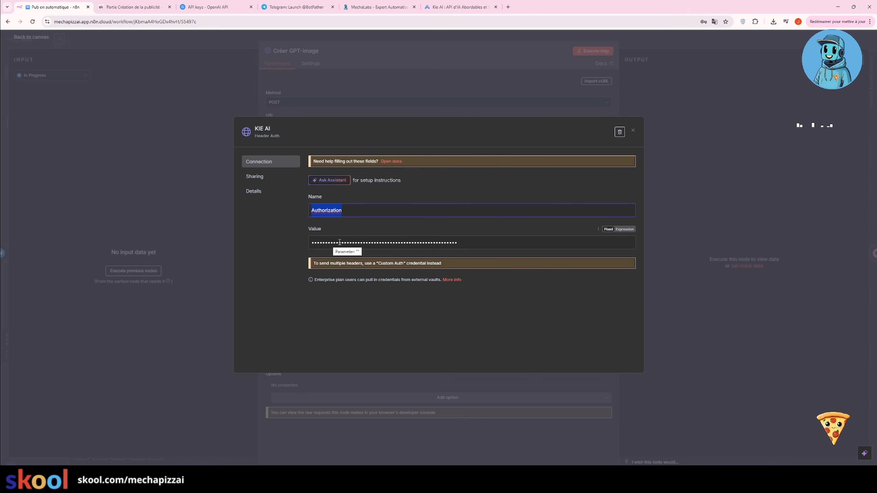
click(625, 229)
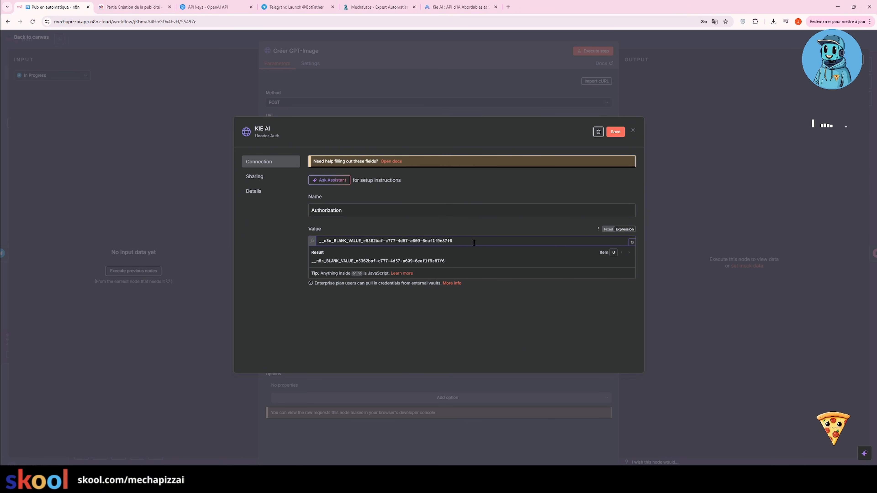
key(ctrl+a)
text(Bear)
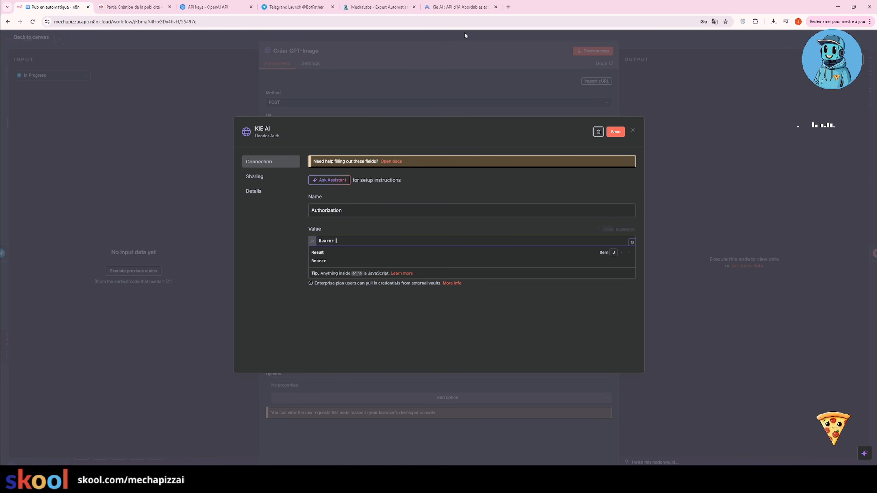
click(457, 8)
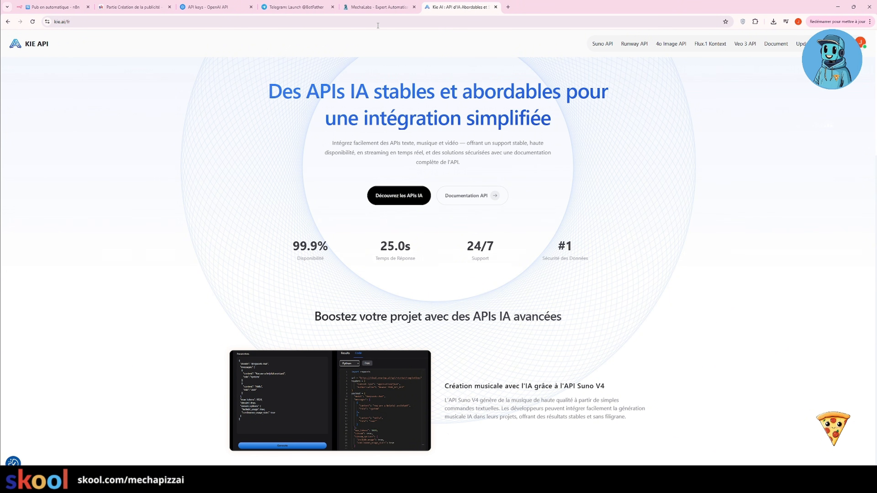
key(ctrl+Tab)
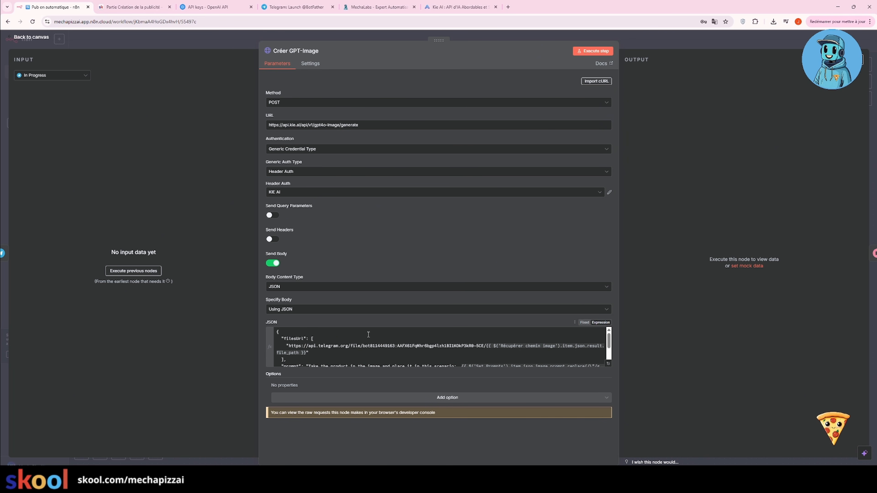
Compare the JSON body of the Créer GPT-Image node with the matching code block on the course page
scroll(366, 350, down, 2)
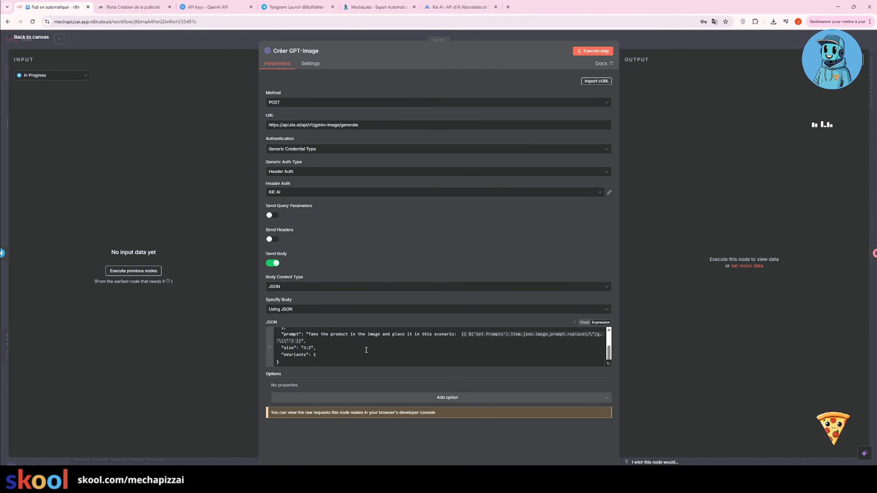
click(312, 367)
key(ctrl+a)
key(ctrl+Tab)
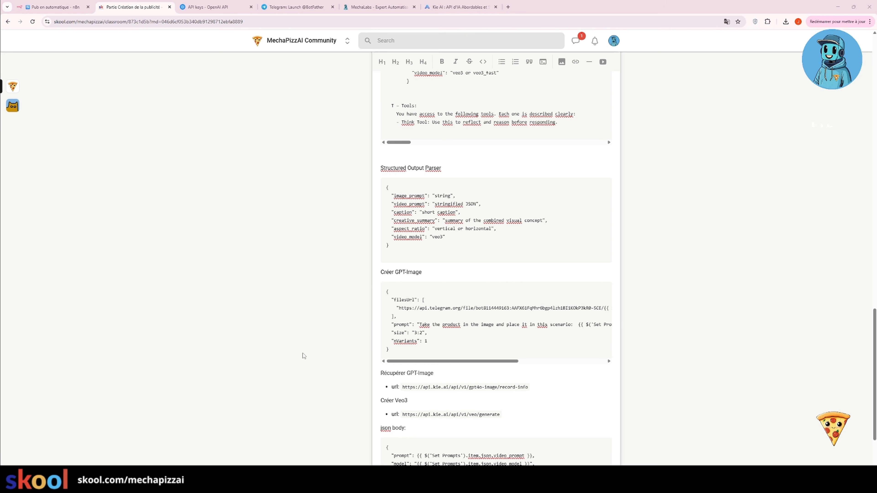
drag(405, 351, 375, 297)
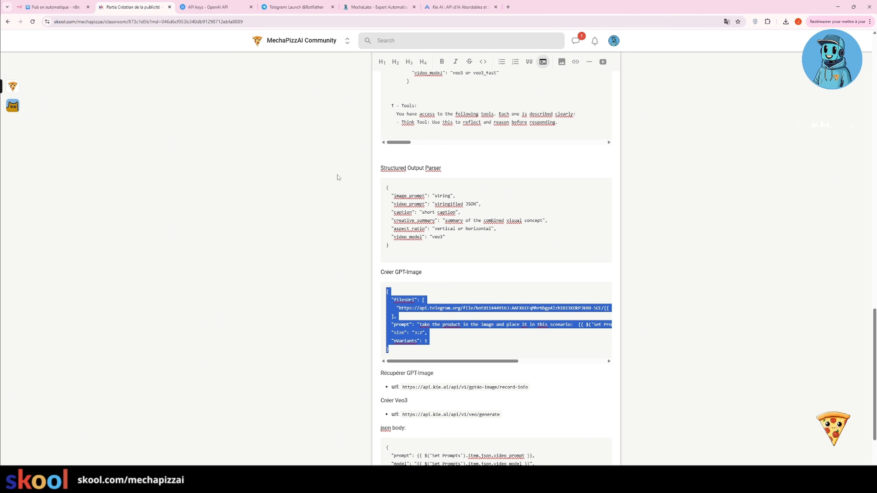
key(ctrl+shift+Tab)
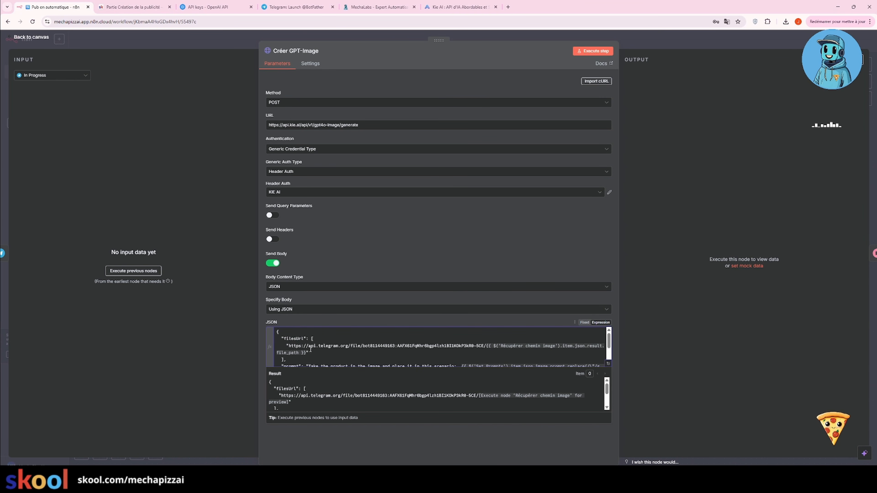
Recheck the request URL and the prompt, size and nVariants lines of the Créer GPT-Image node, and close it
drag(363, 125, 267, 126)
click(411, 83)
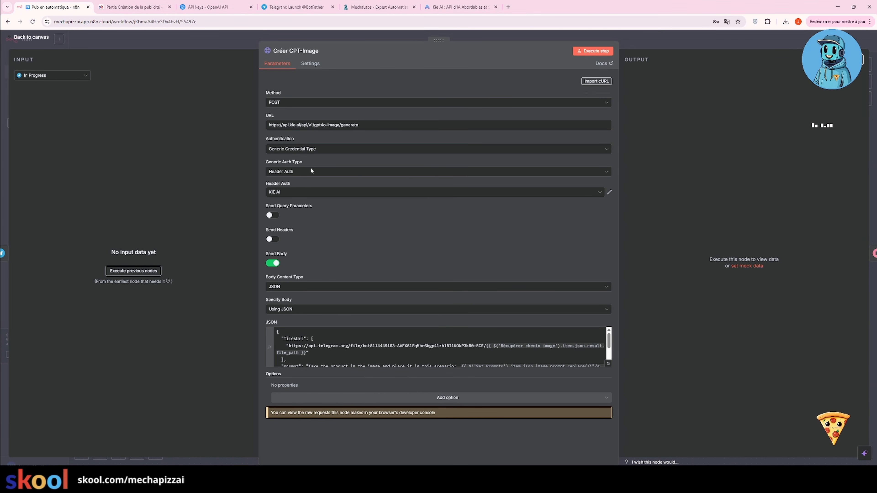
scroll(449, 346, down, 2)
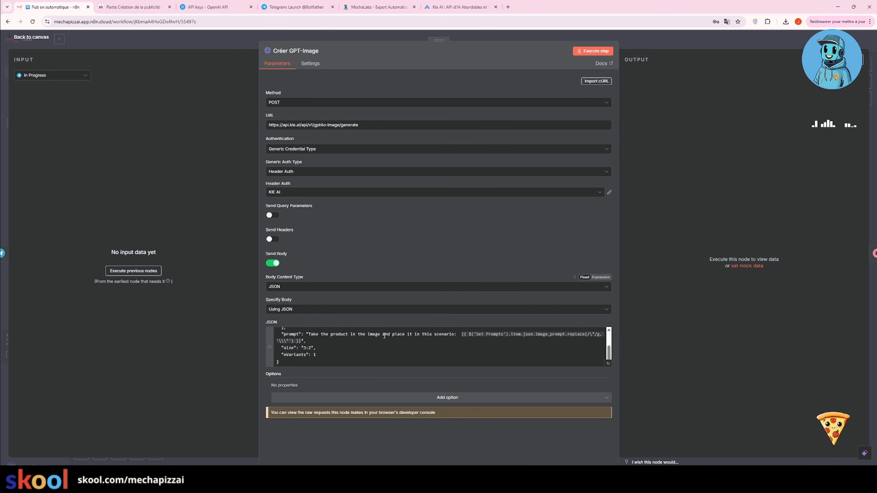
click(634, 34)
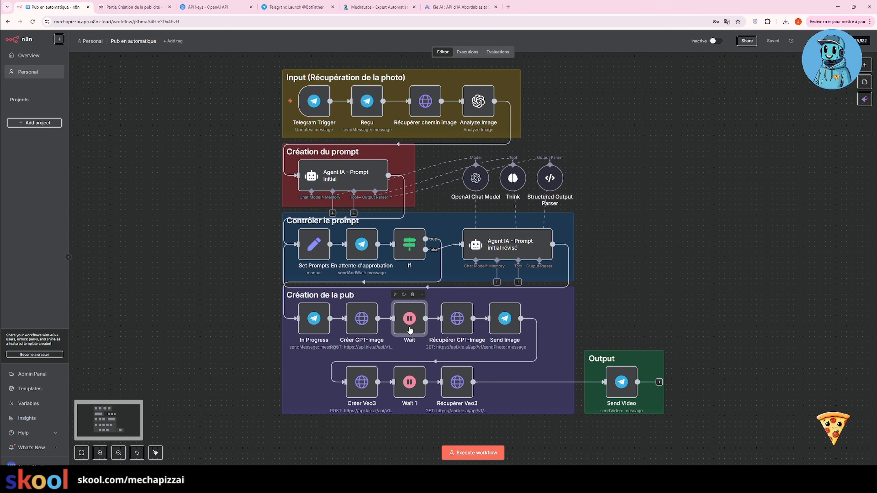
Review the resume mode, wait amount and unit in the Wait node that follows Créer GPT-Image, and close it
click(362, 322)
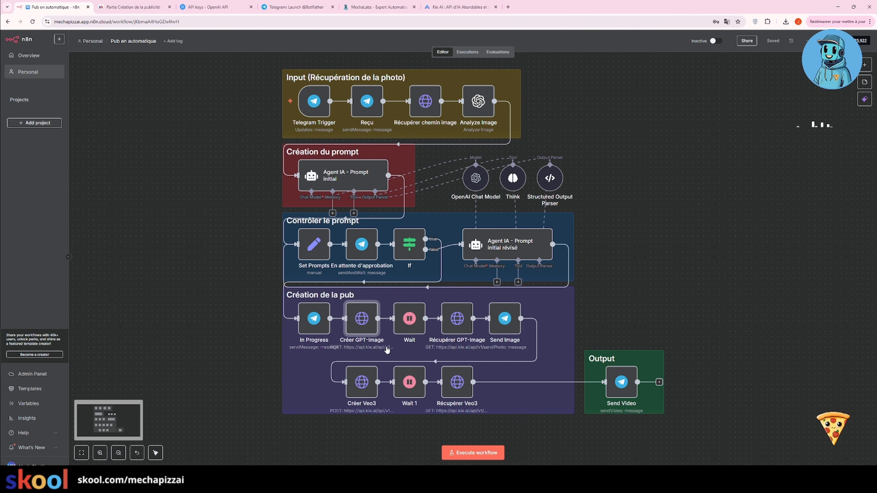
click(415, 330)
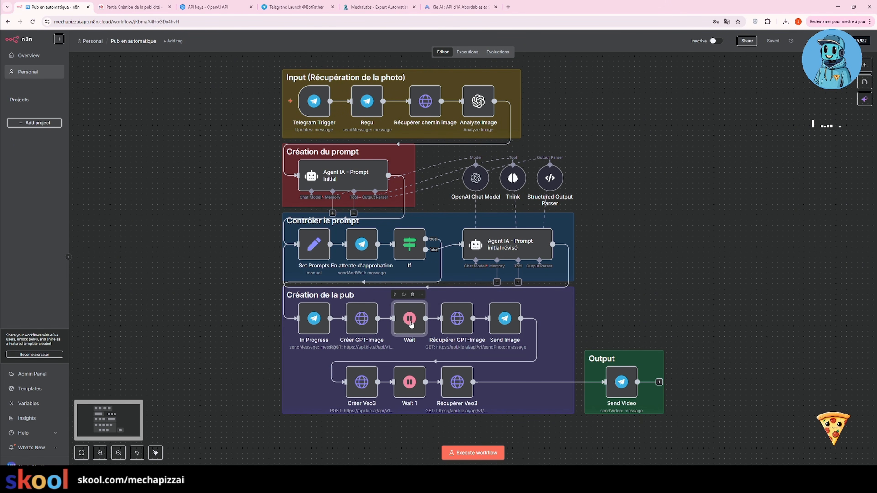
double_click(411, 324)
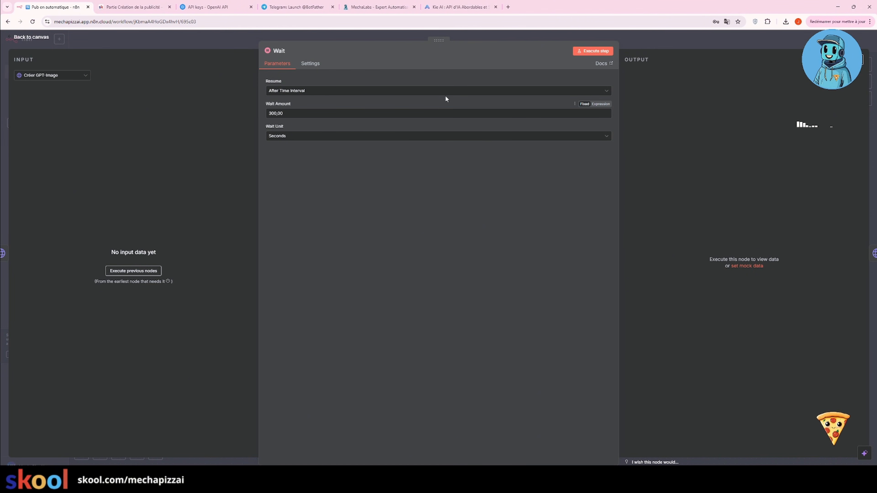
click(646, 39)
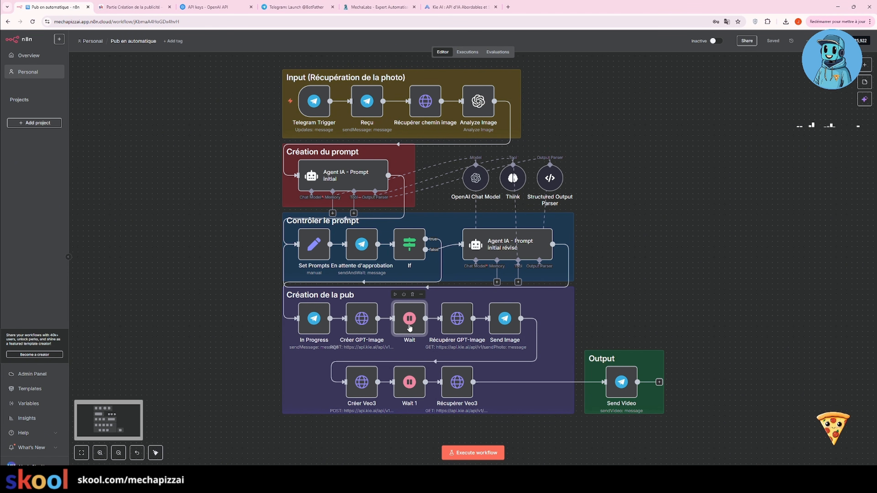
Open the Récupérer GPT-Image node and compare its request URL with the one given on the course page
double_click(460, 321)
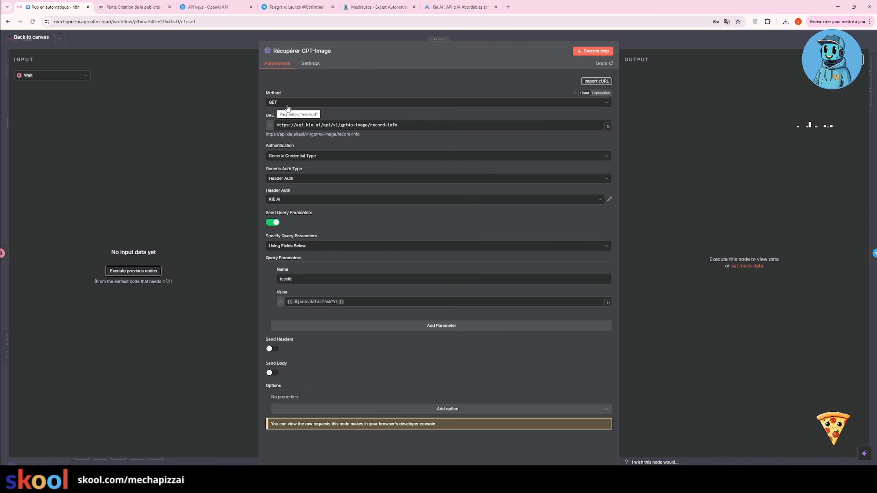
drag(405, 125, 266, 127)
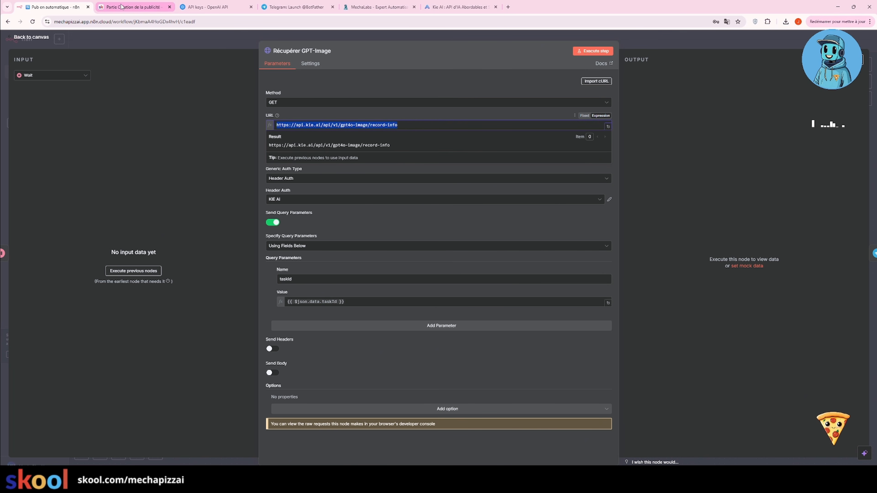
click(135, 7)
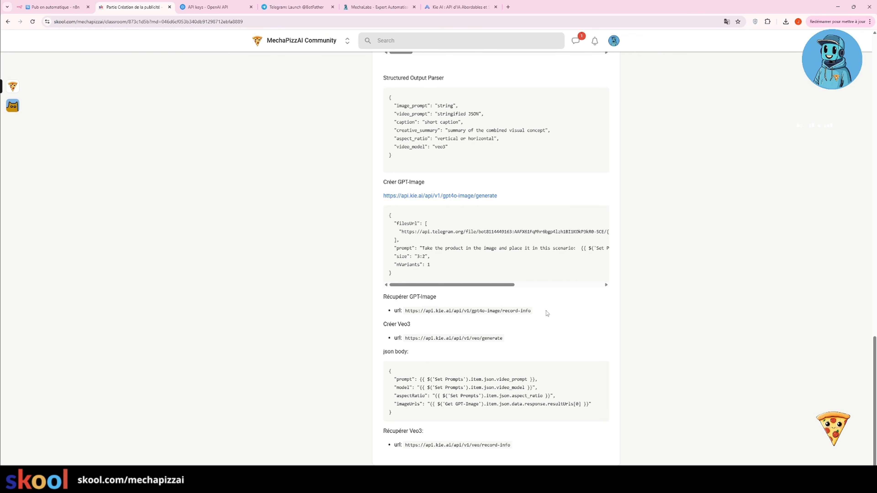
drag(549, 312, 407, 311)
key(ctrl+shift+Tab)
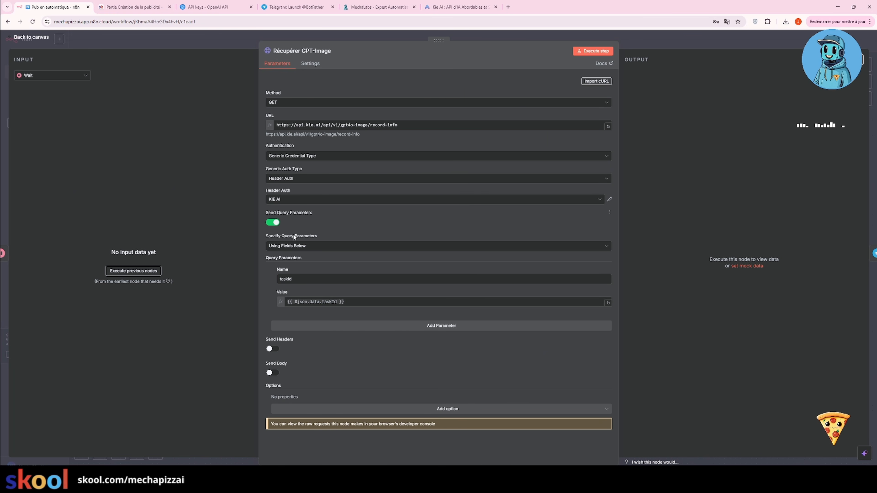
Review the taskId query parameter's name and value expression in the Récupérer GPT-Image node, and close it
double_click(290, 279)
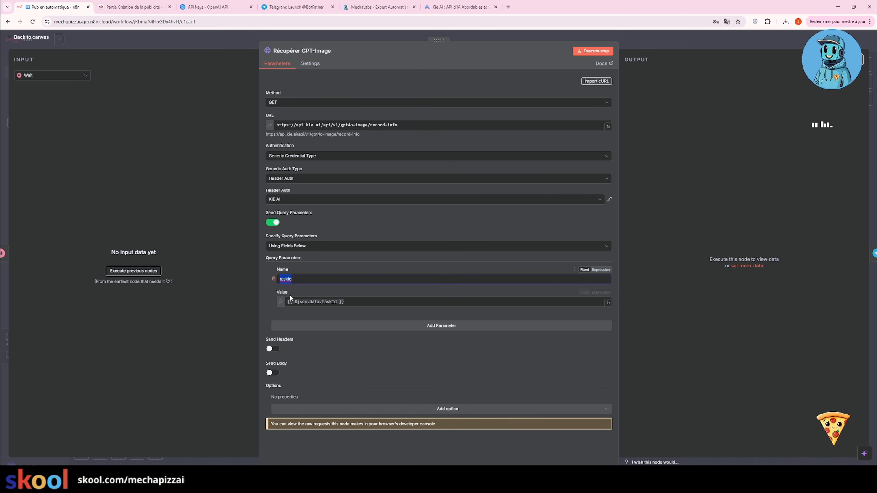
drag(346, 302, 278, 290)
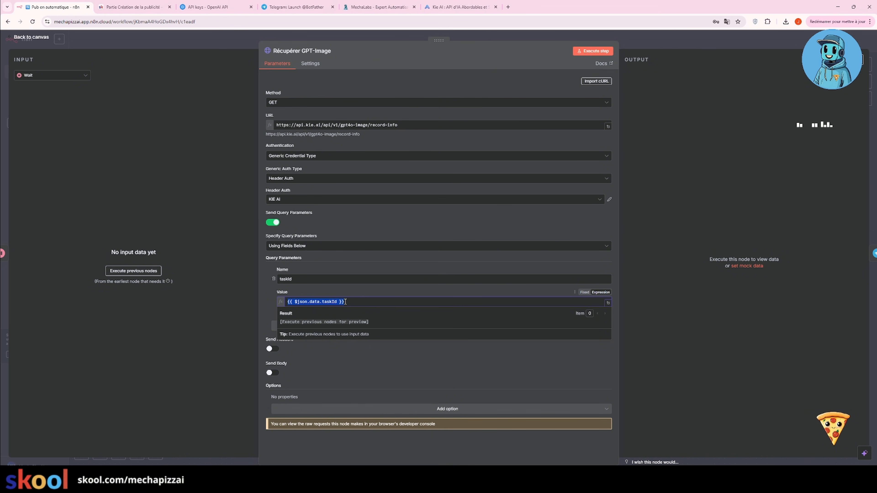
click(405, 291)
key(Escape)
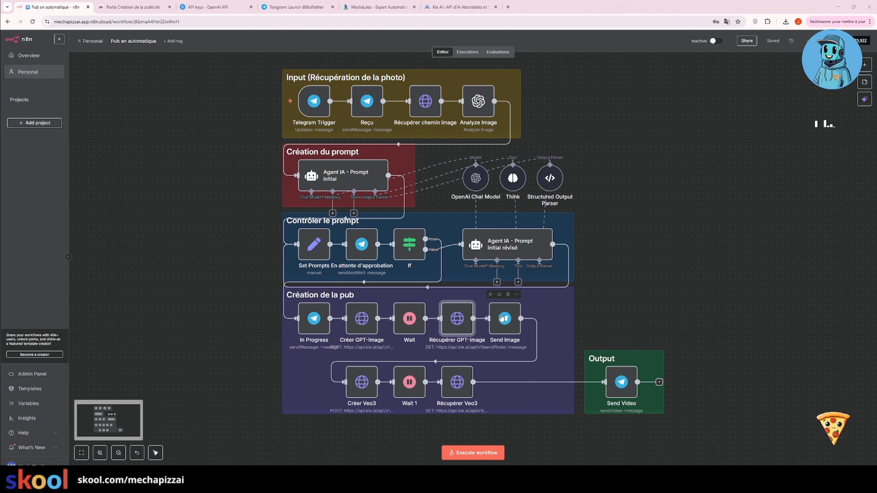
Open the Send Image node, switch to Telegram to look through the generated images in the n8n-publicite chat, and return to n8n
double_click(505, 322)
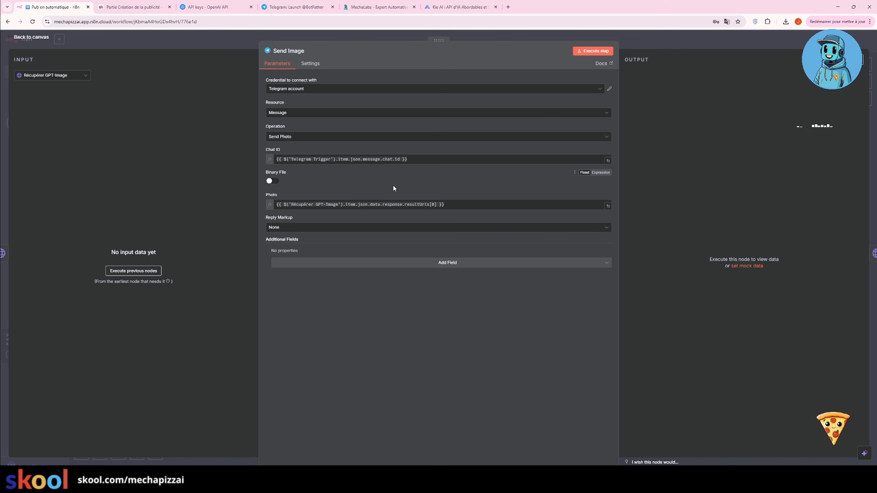
key(alt+Tab)
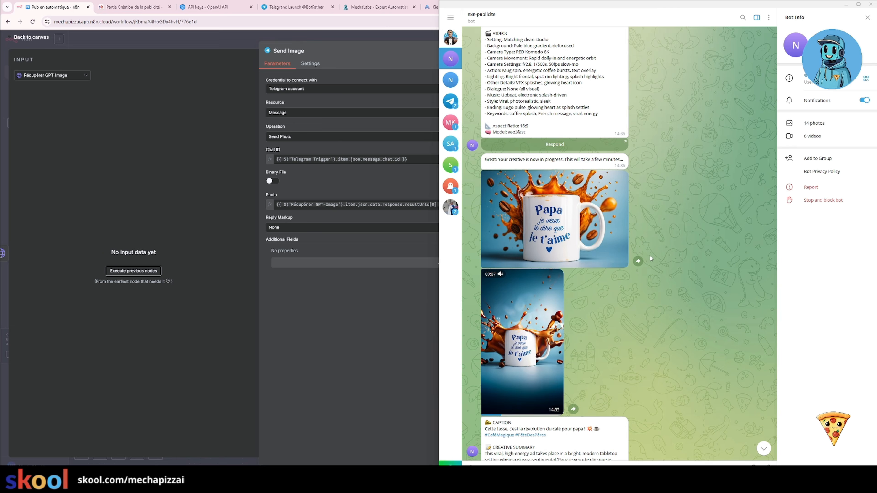
scroll(541, 214, down, 1)
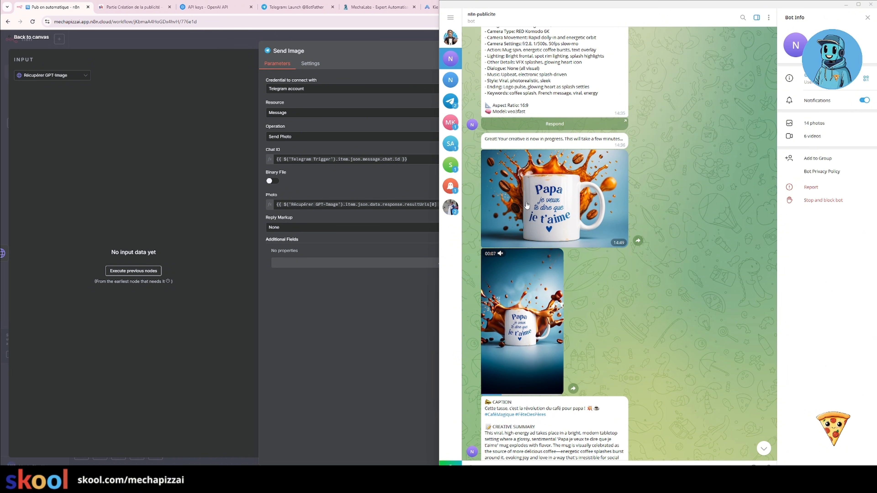
scroll(569, 268, down, 5)
scroll(577, 279, down, 10)
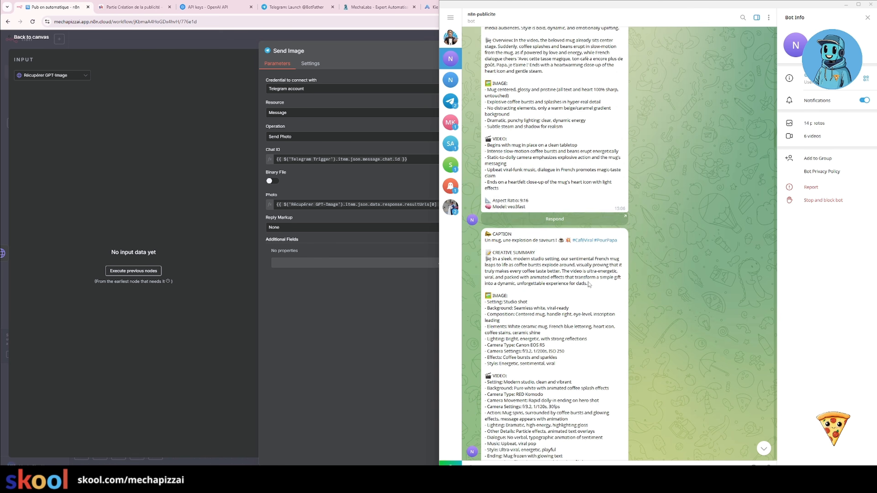
scroll(587, 285, down, 10)
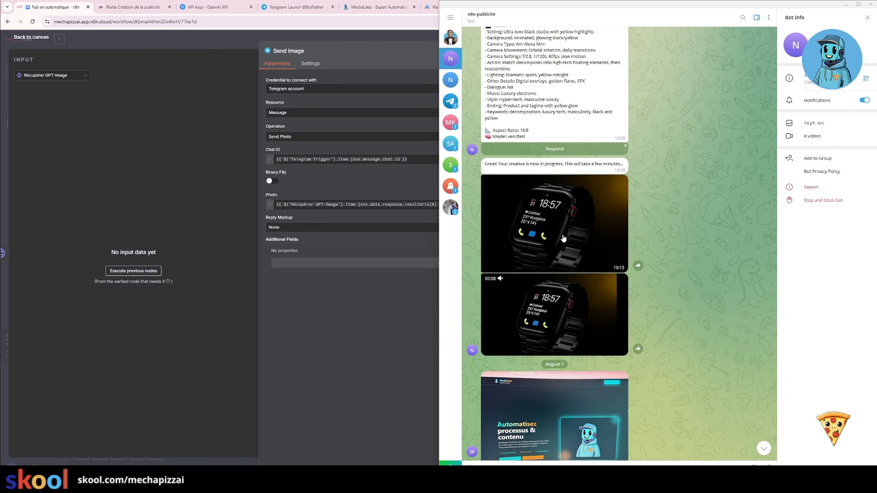
click(403, 167)
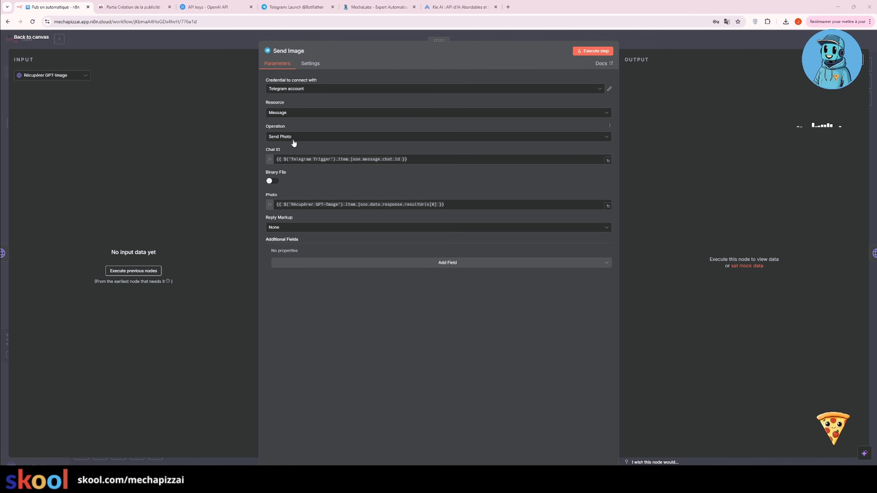
Review the Chat ID and Photo expressions of the Send Image node, and close it
click(406, 159)
drag(407, 159, 278, 155)
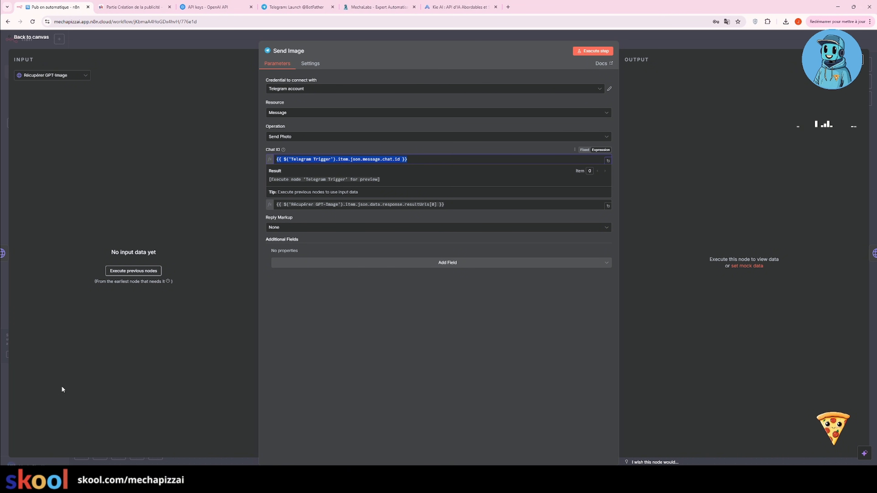
click(685, 46)
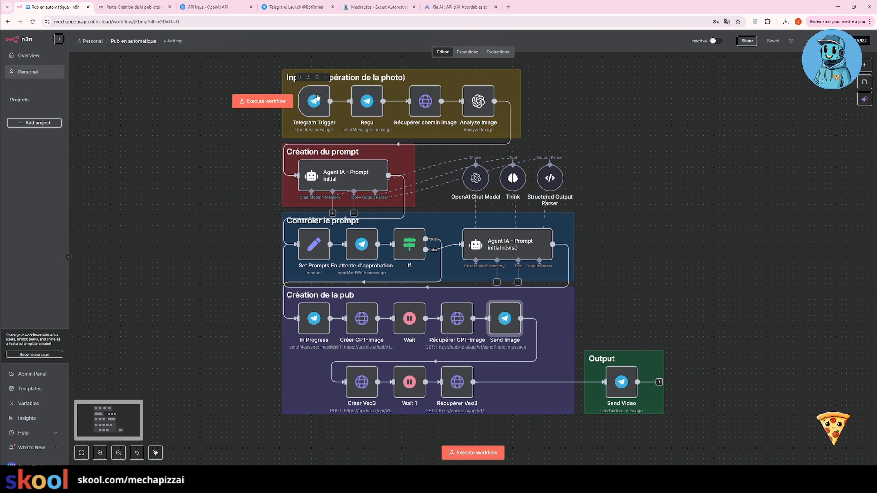
key(Return)
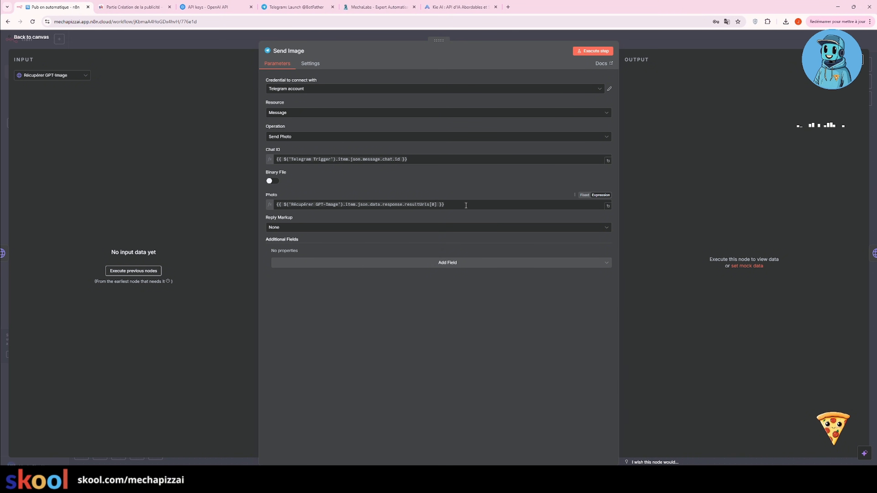
drag(466, 205, 267, 194)
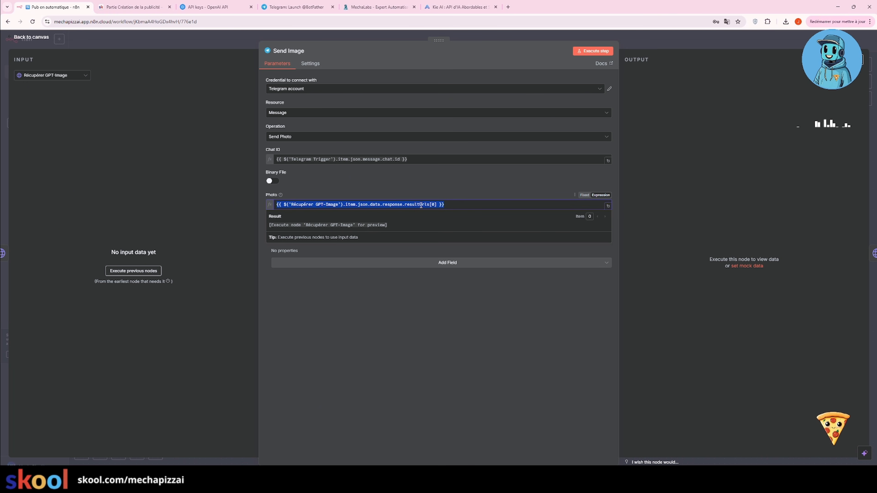
click(456, 205)
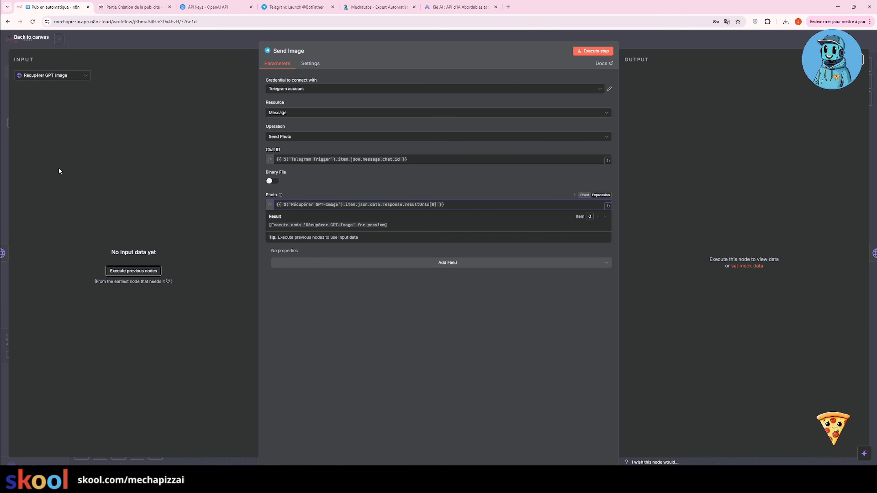
key(Escape)
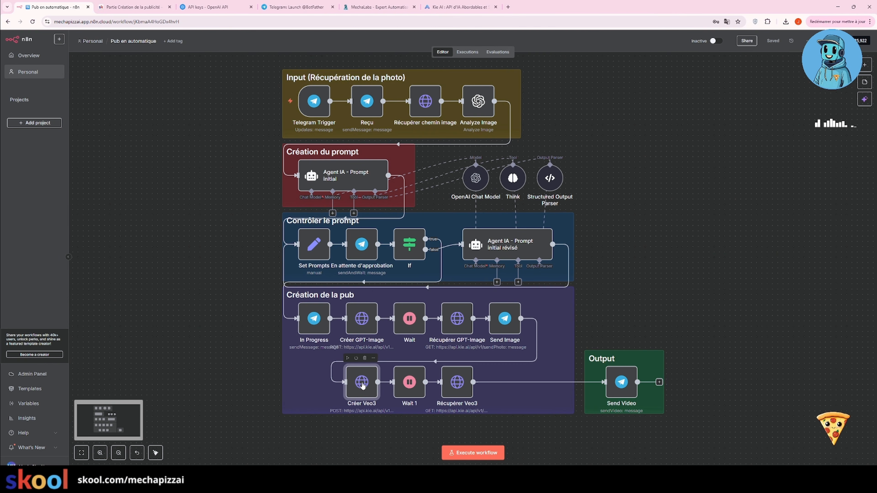
Open the Créer Veo3 node and compare its request URL with the one given on the course page
double_click(376, 368)
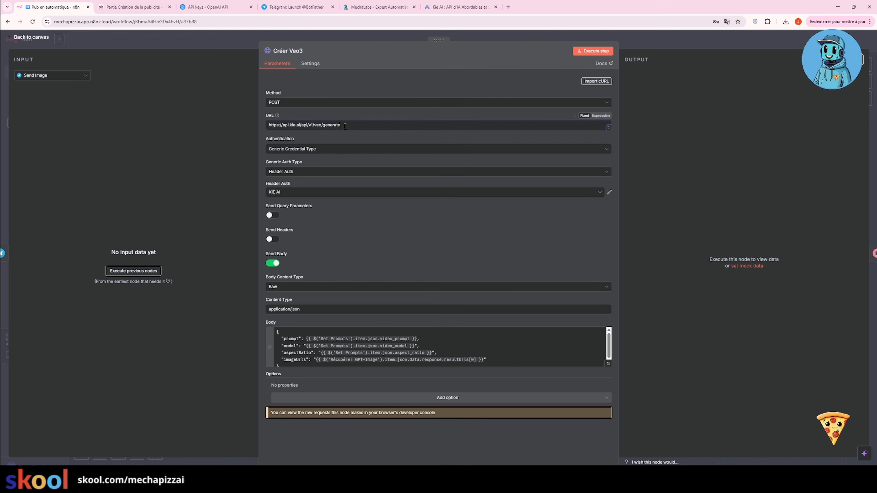
drag(345, 126, 268, 126)
click(135, 7)
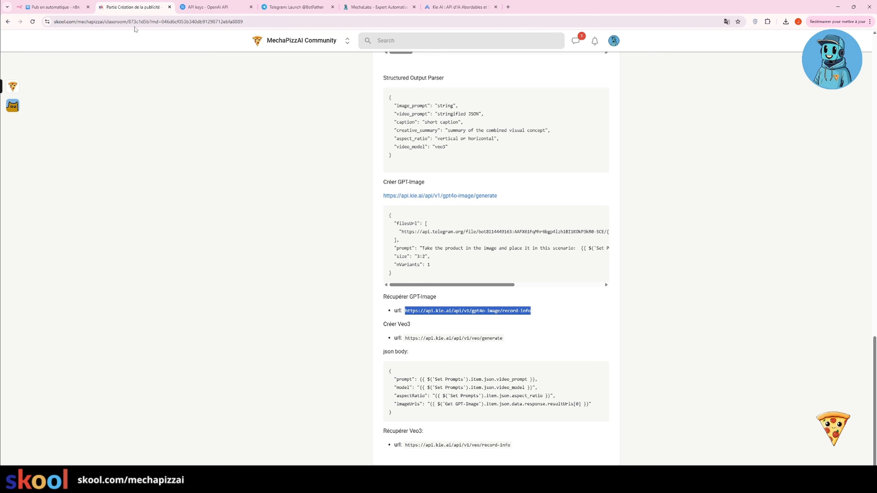
drag(503, 339, 405, 342)
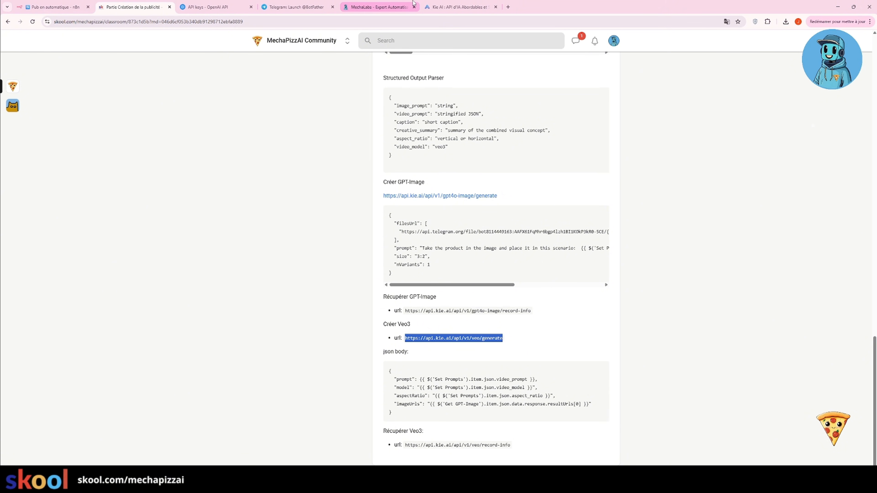
click(56, 7)
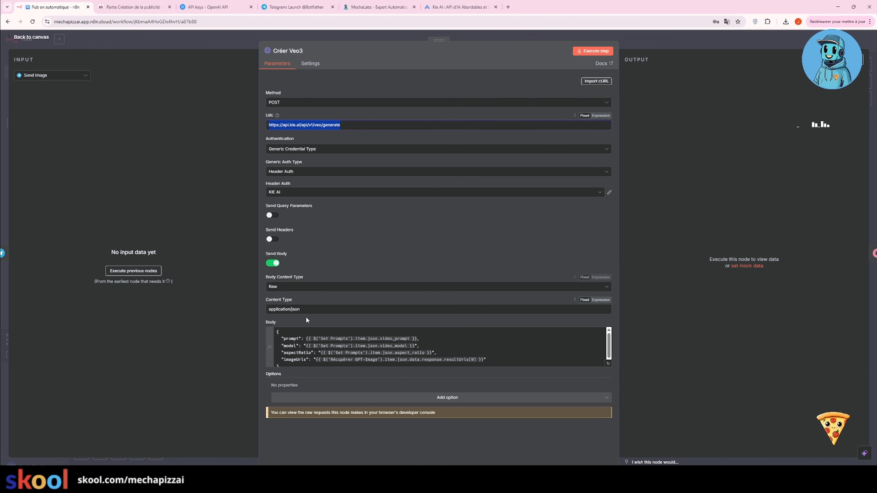
Check the content type of Créer Veo3, compare its JSON body with the course page's code block, and close the node
drag(300, 310, 243, 308)
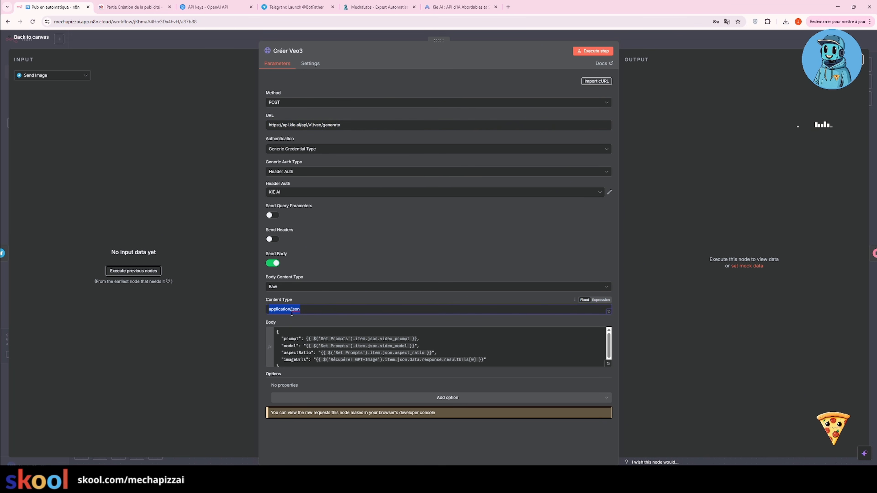
click(278, 363)
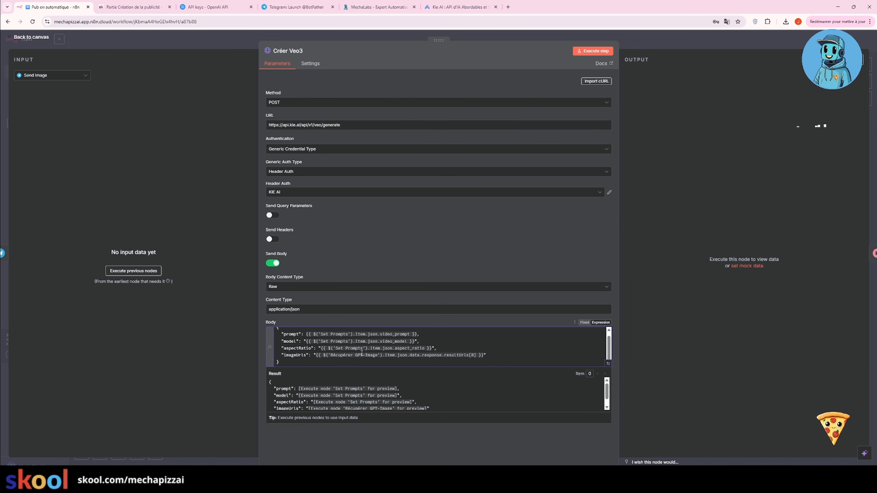
drag(280, 363, 261, 331)
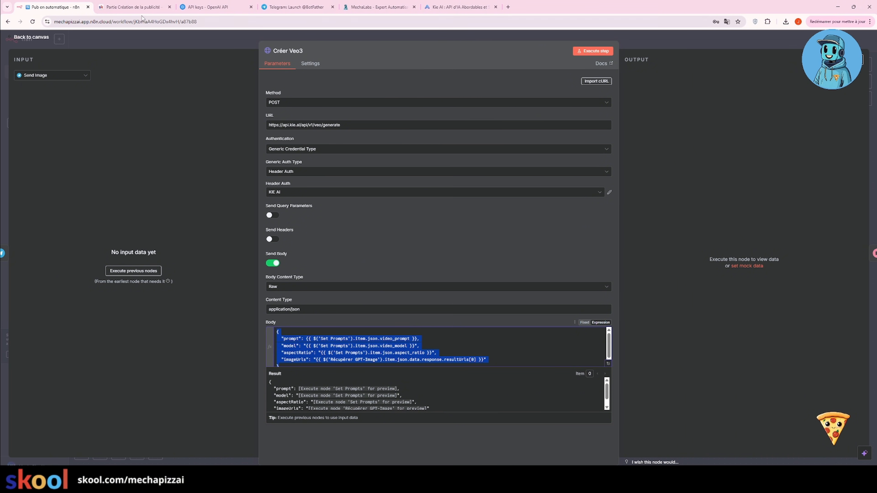
click(142, 7)
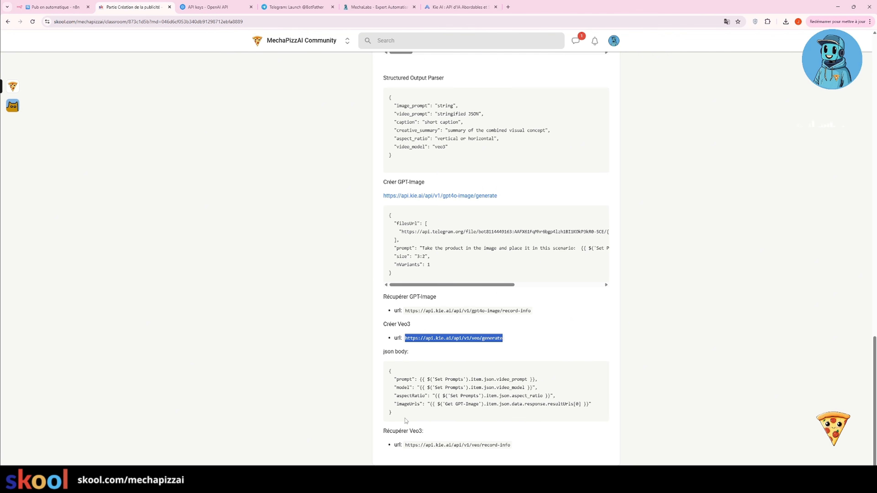
drag(406, 421, 383, 374)
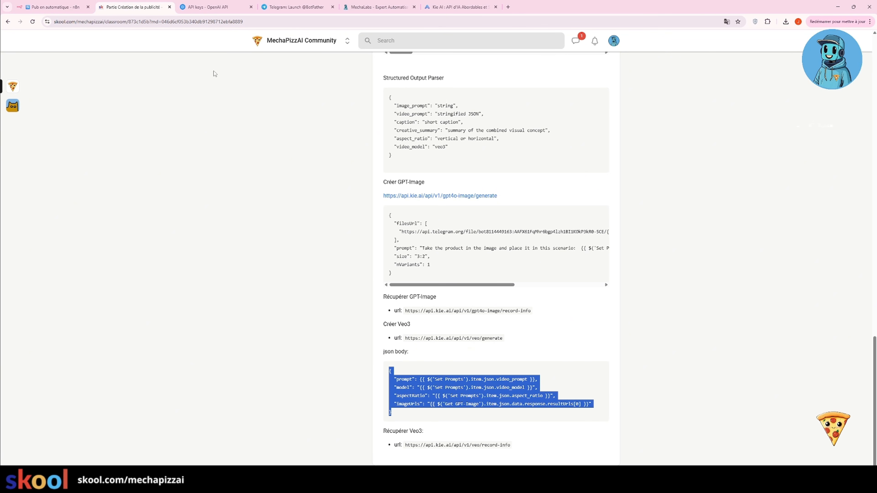
click(54, 7)
click(436, 351)
scroll(299, 361, down, 1)
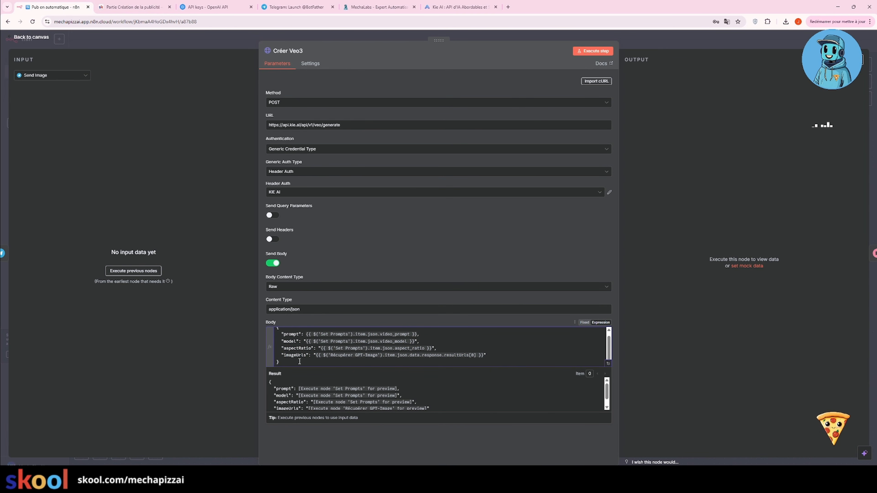
key(Escape)
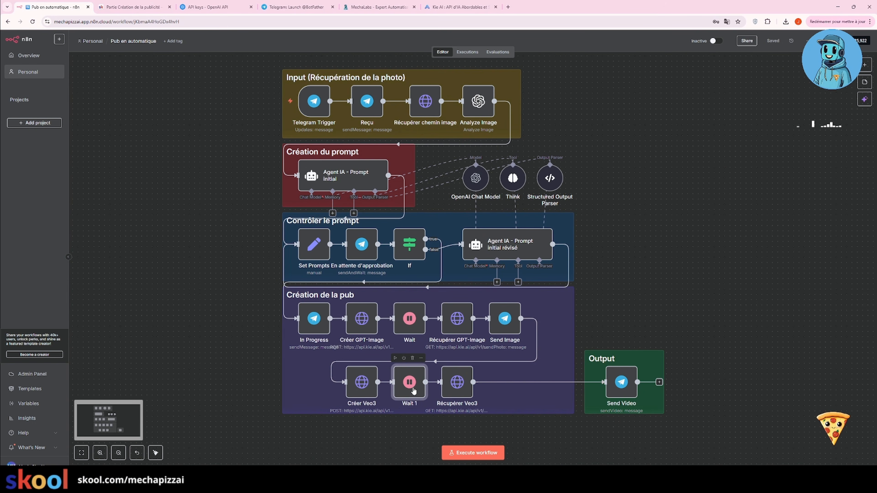
Review the wait settings of Wait 1 and the request URL and query parameters of Récupérer Veo3, closing each node
double_click(408, 384)
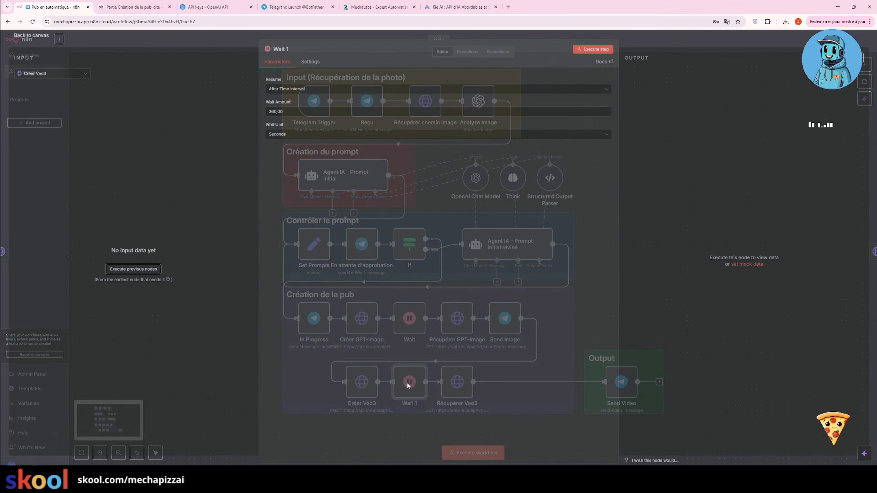
click(666, 41)
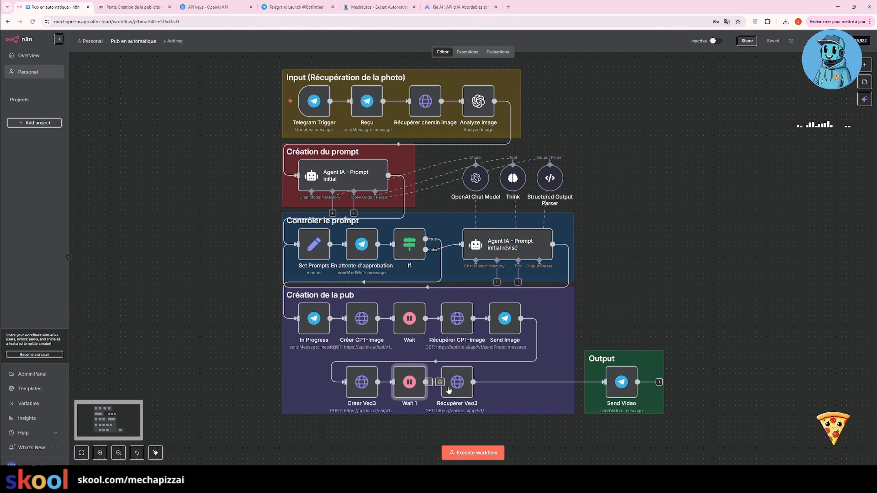
click(458, 389)
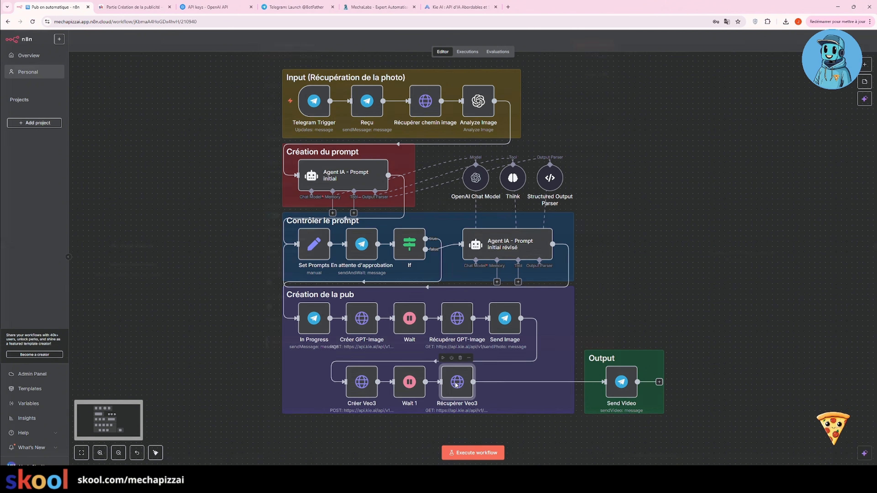
double_click(456, 385)
drag(392, 127, 283, 123)
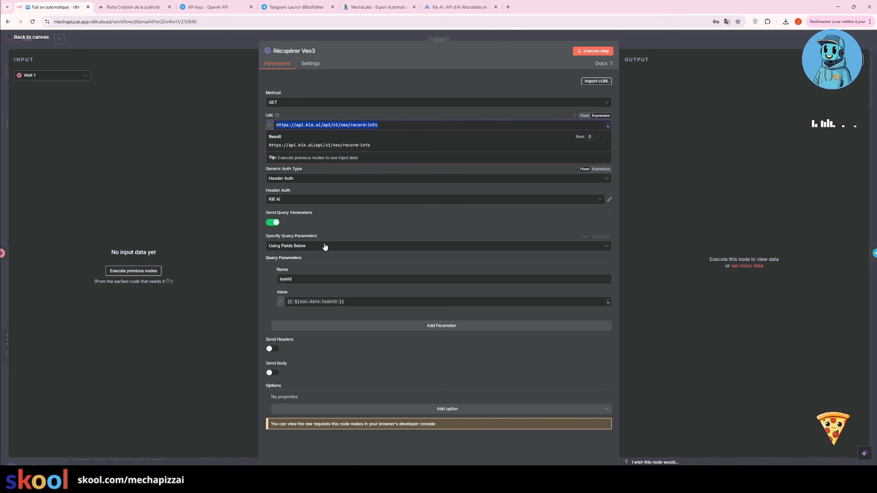
click(524, 37)
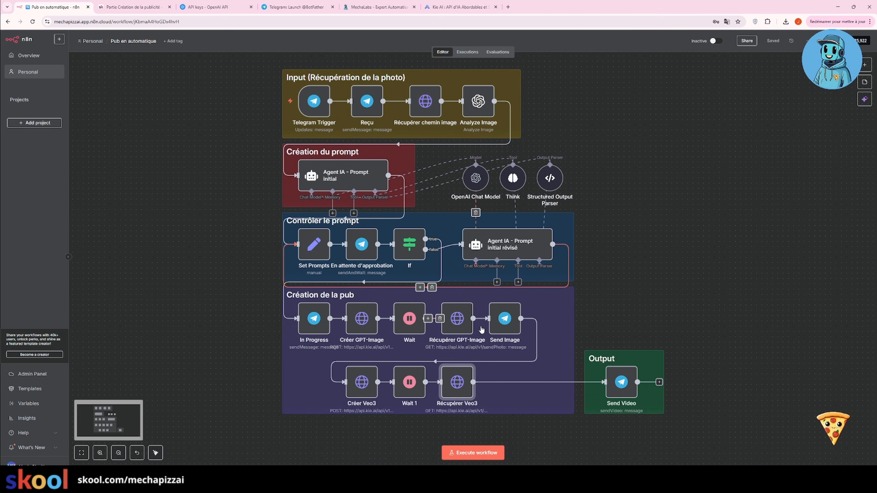
Open the Récupérer Veo3 node and compare its request URL with the one given on the course page
double_click(454, 385)
drag(388, 127, 270, 121)
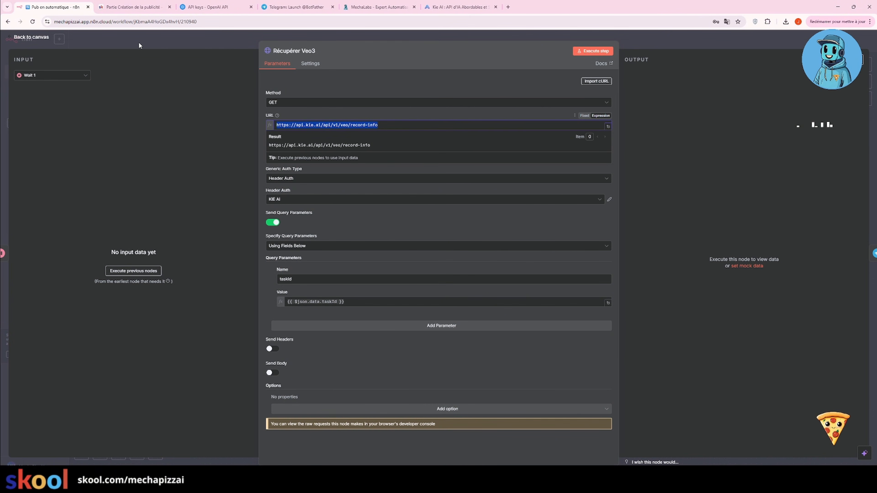
click(133, 7)
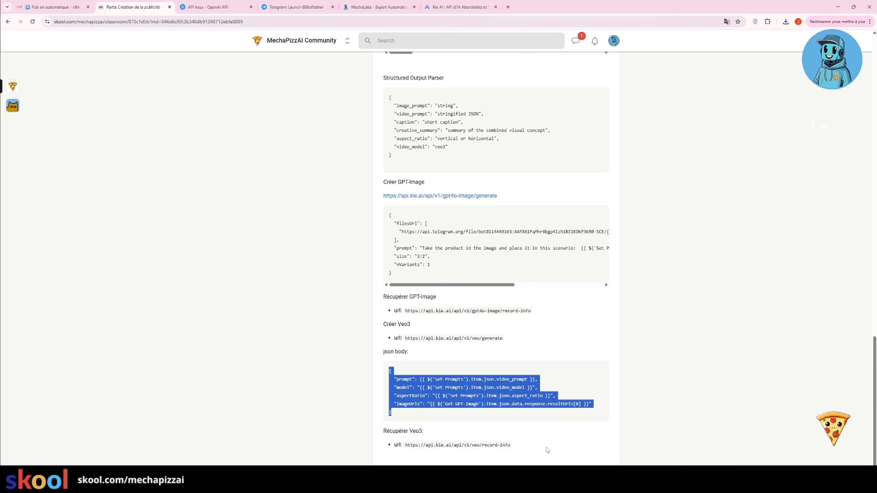
drag(510, 445, 418, 445)
click(55, 7)
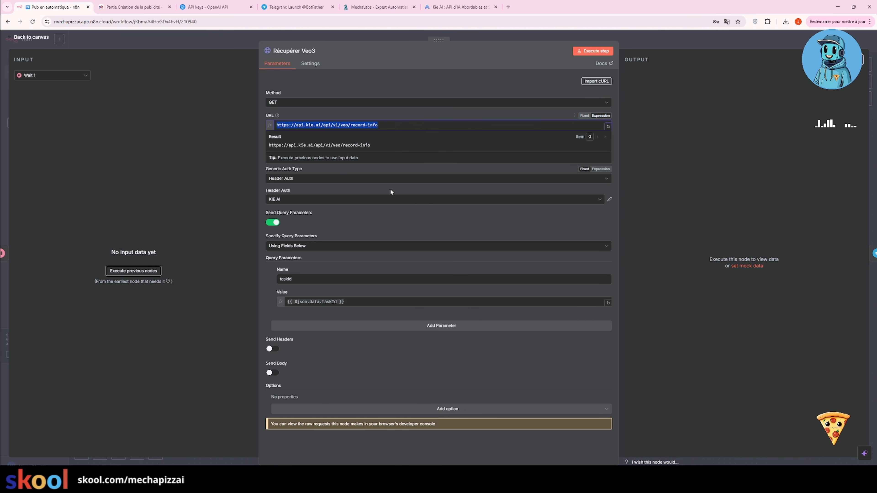
Review the name and value expression of the taskId query parameter in Récupérer Veo3, and close the node
click(351, 221)
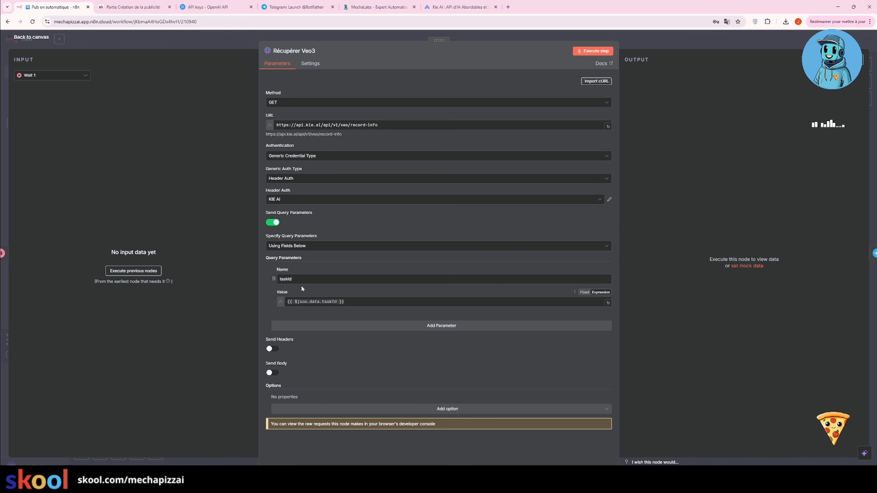
drag(295, 280, 277, 279)
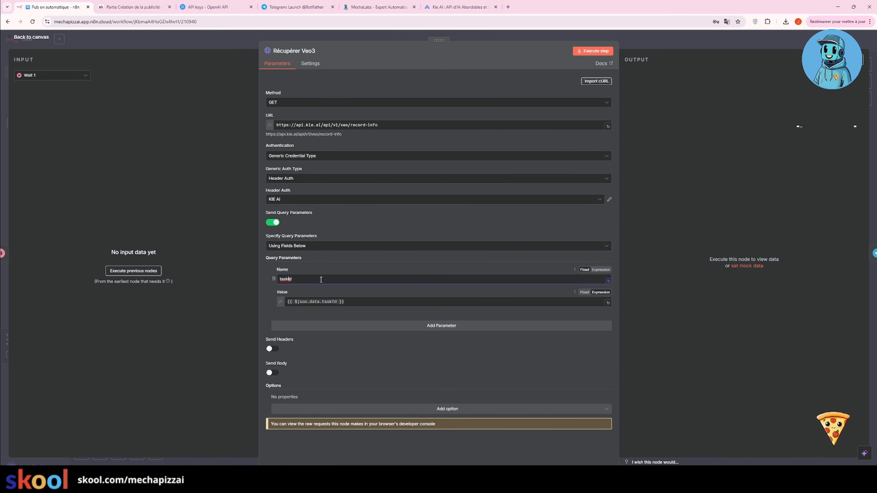
triple_click(313, 299)
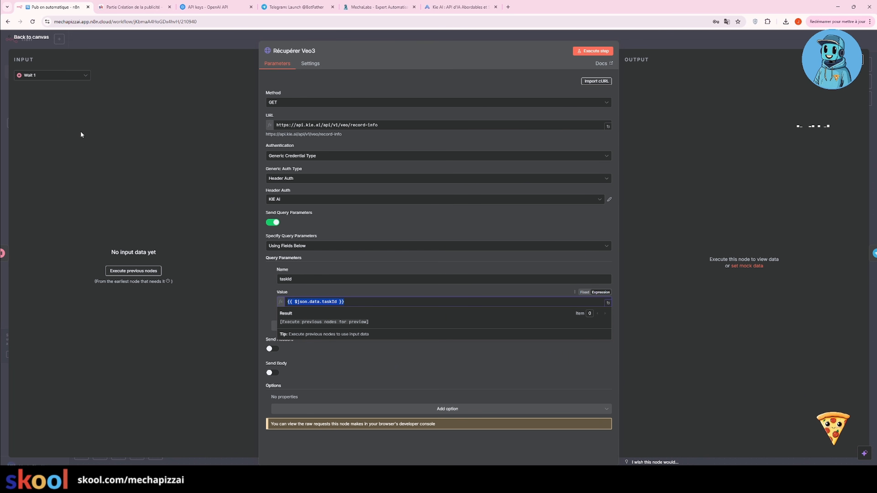
click(409, 367)
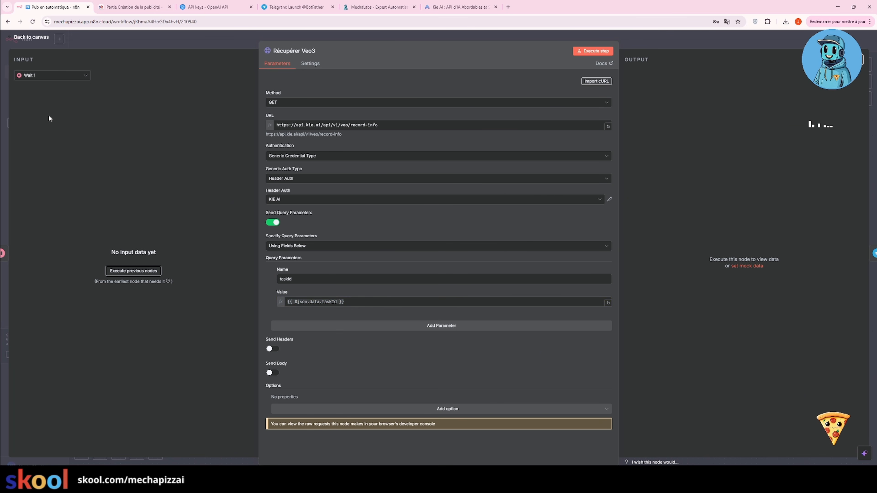
key(Escape)
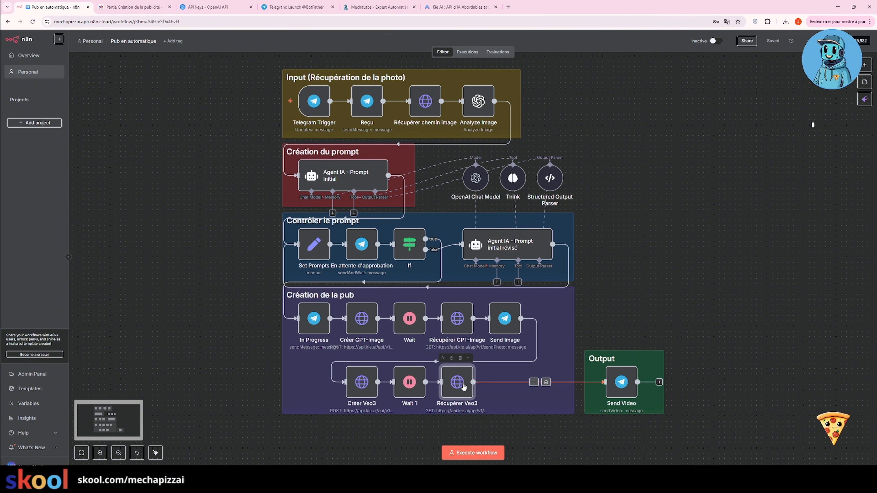
Open the Send Video node and review its Chat ID and Video expressions
double_click(623, 382)
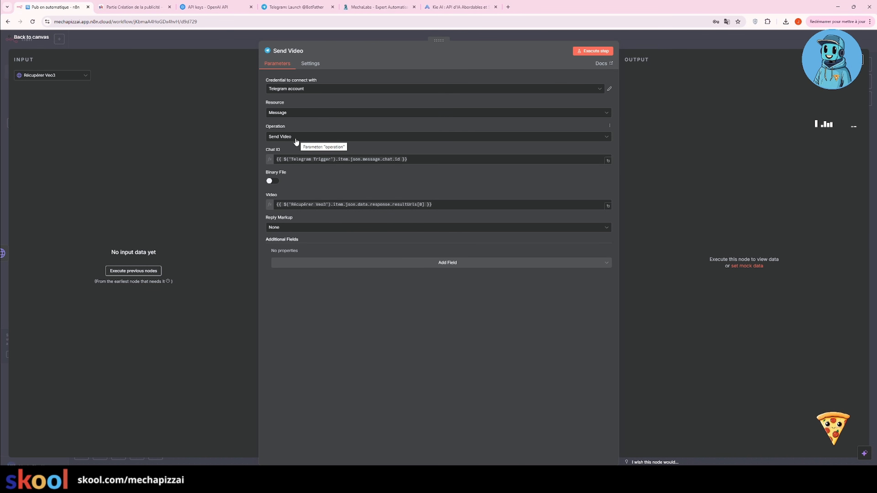
drag(427, 162, 257, 146)
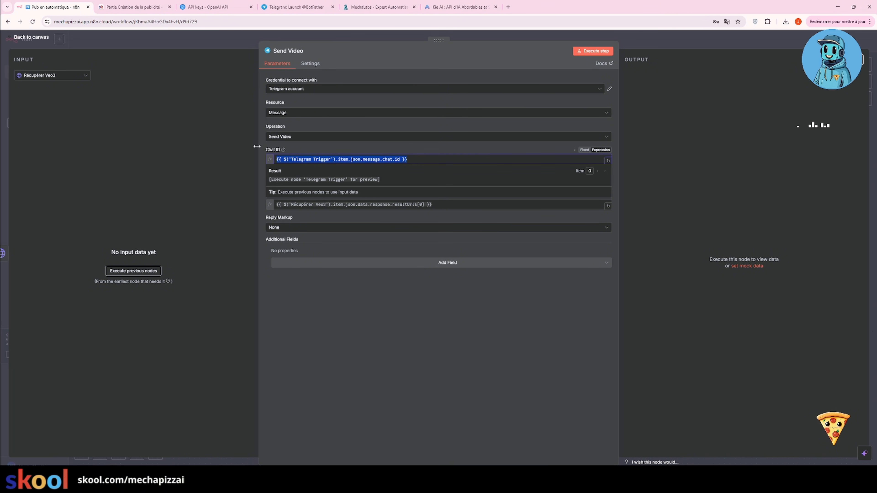
click(413, 148)
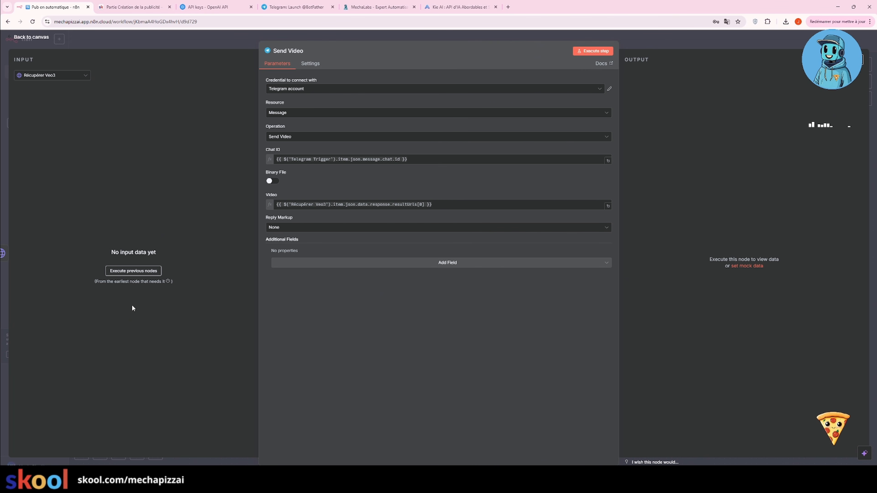
drag(439, 207, 269, 203)
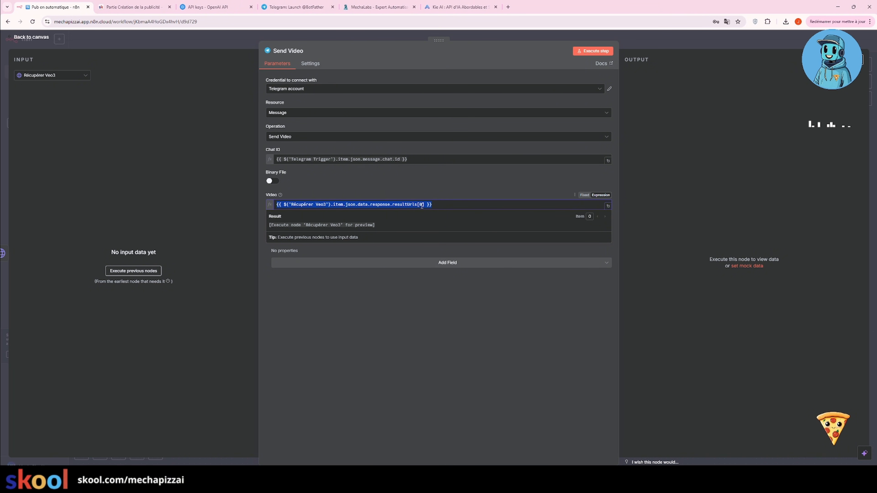
click(442, 205)
click(439, 210)
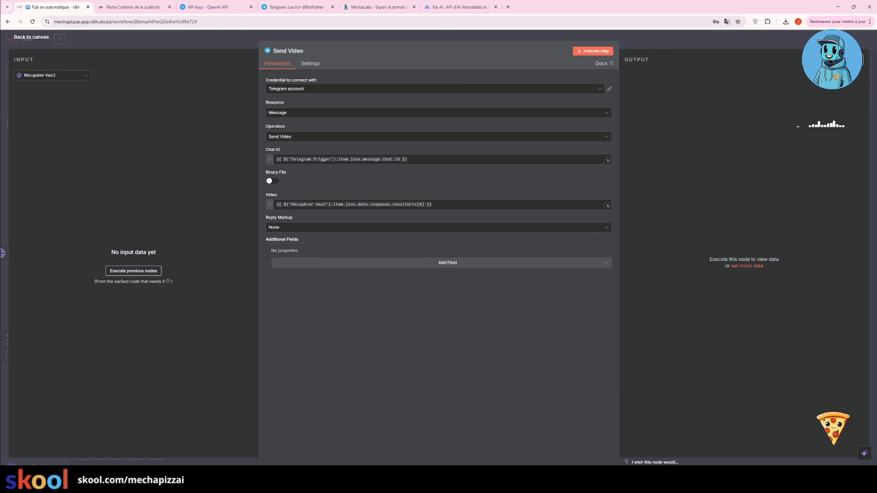
Switch to Telegram to view the image and video ads in the n8n-publicite bot chat, and return to the n8n workflow
key(alt+Tab)
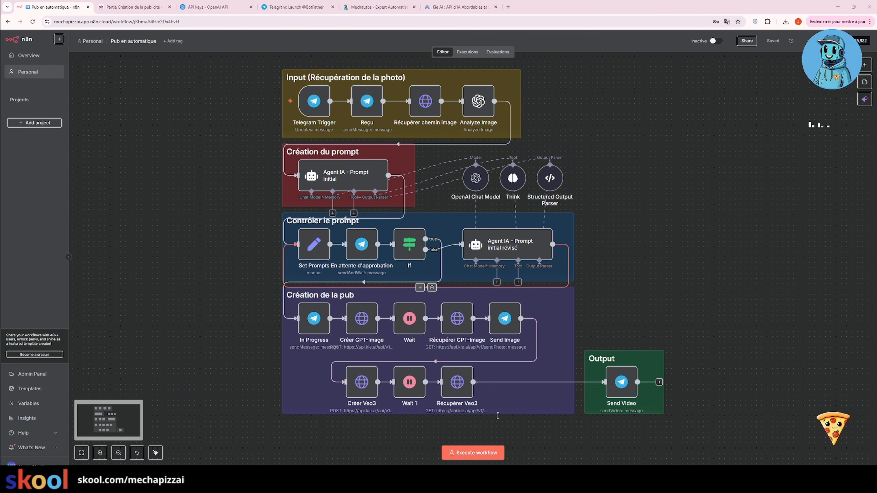
click(583, 484)
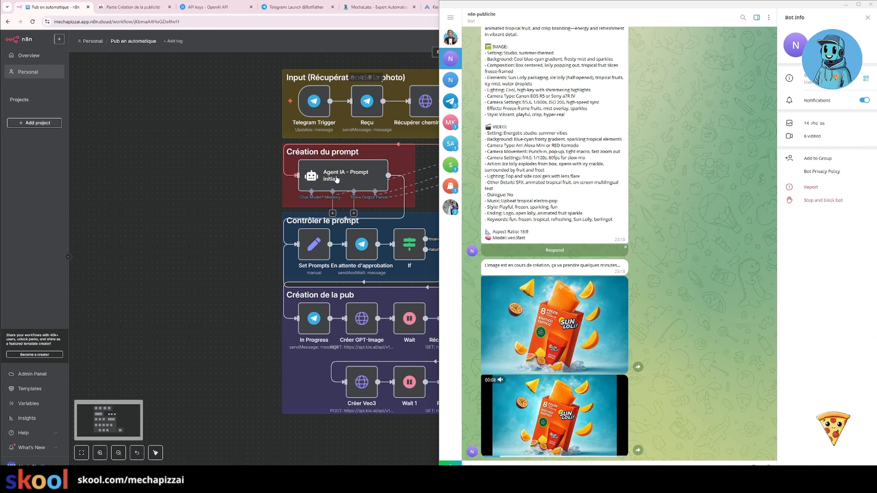
click(212, 301)
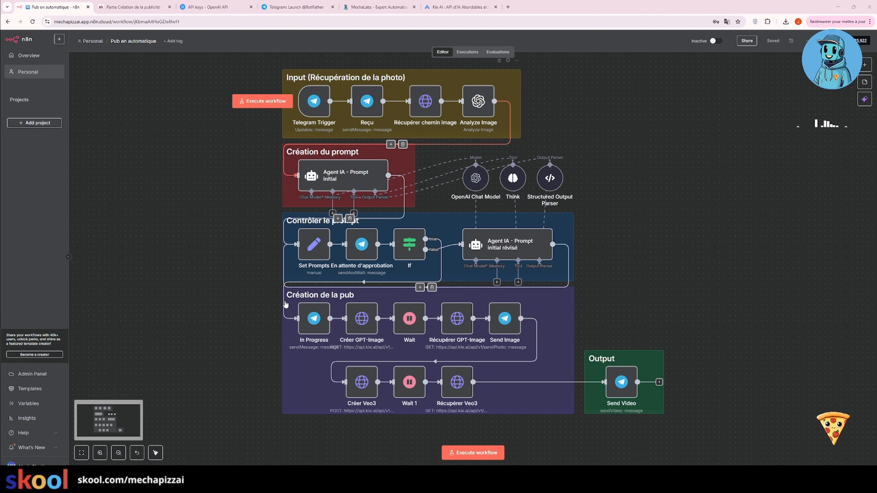